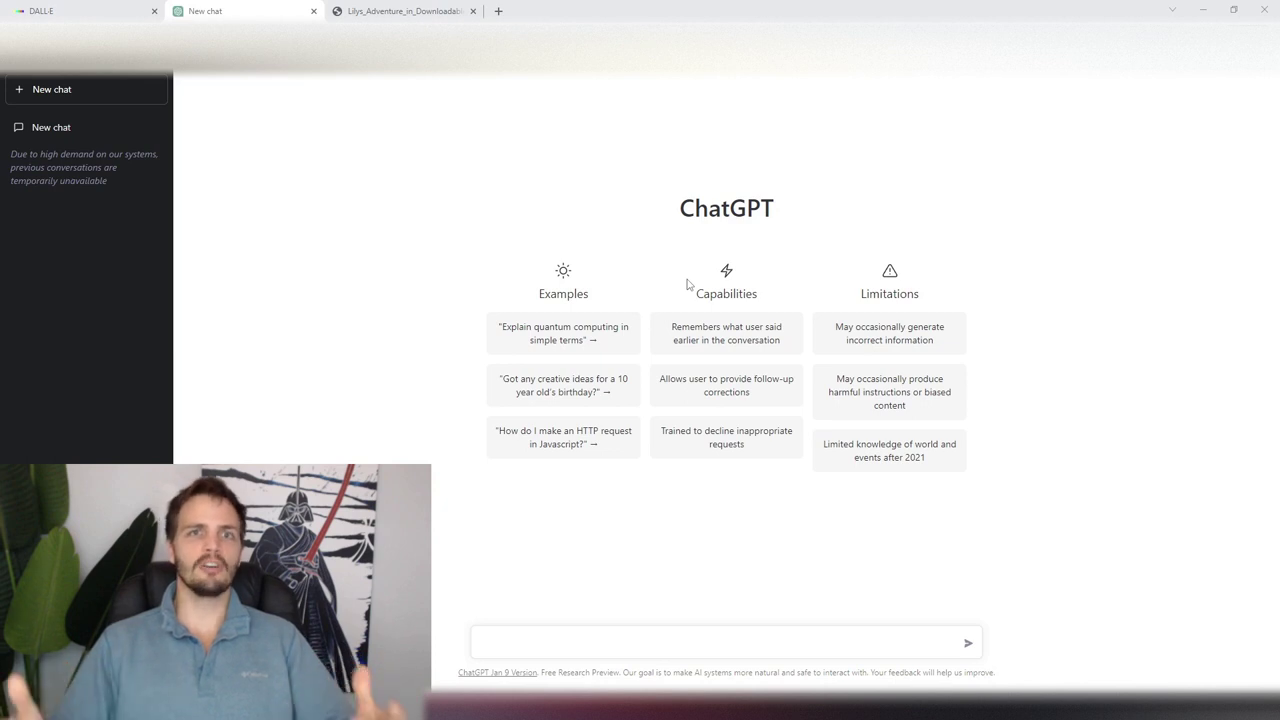
# - Send the prompt "Hey Chat, what are some good AI applications for doing art?"
pyautogui.click(737, 643)
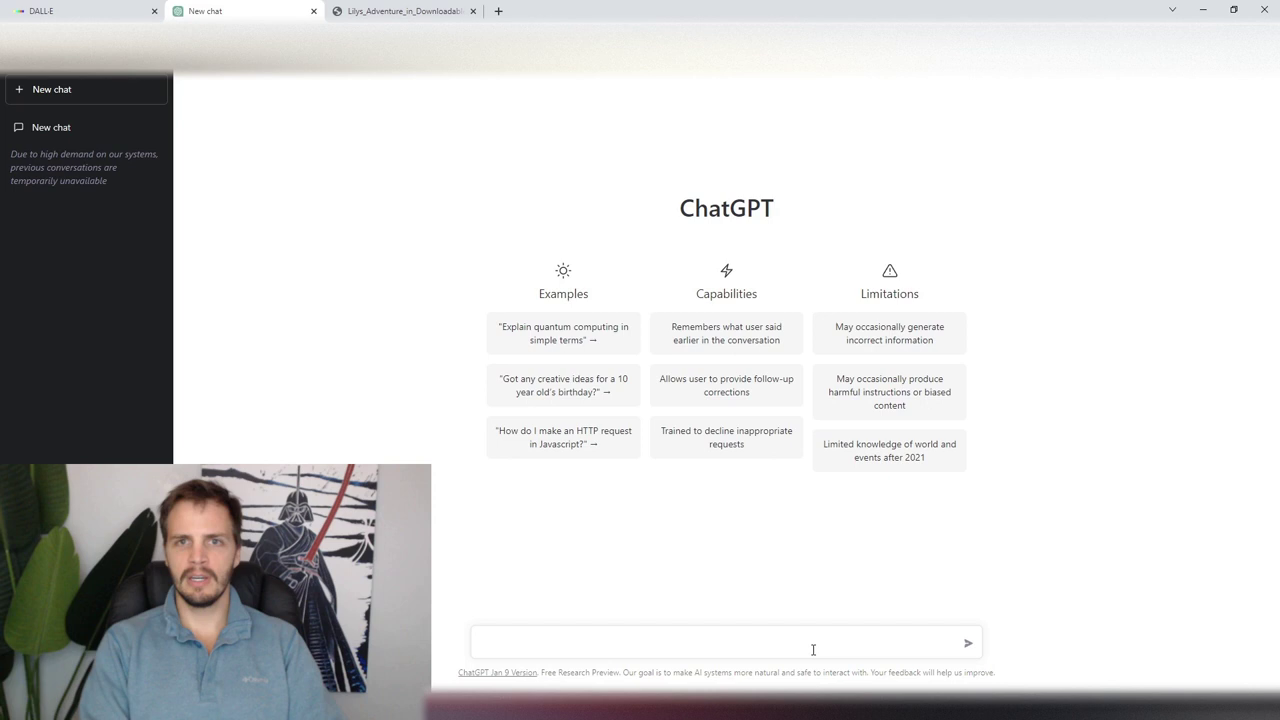
pyautogui.write('Hey CHa')
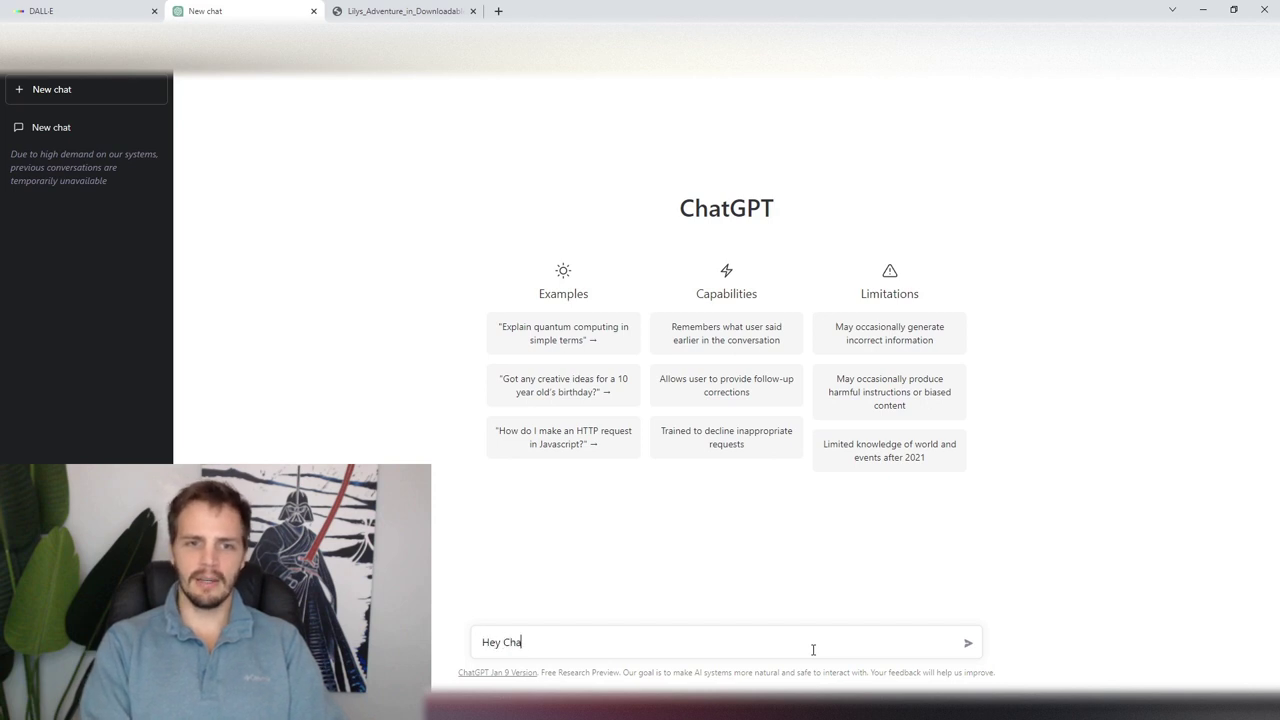
pyautogui.write('t, what are some good')
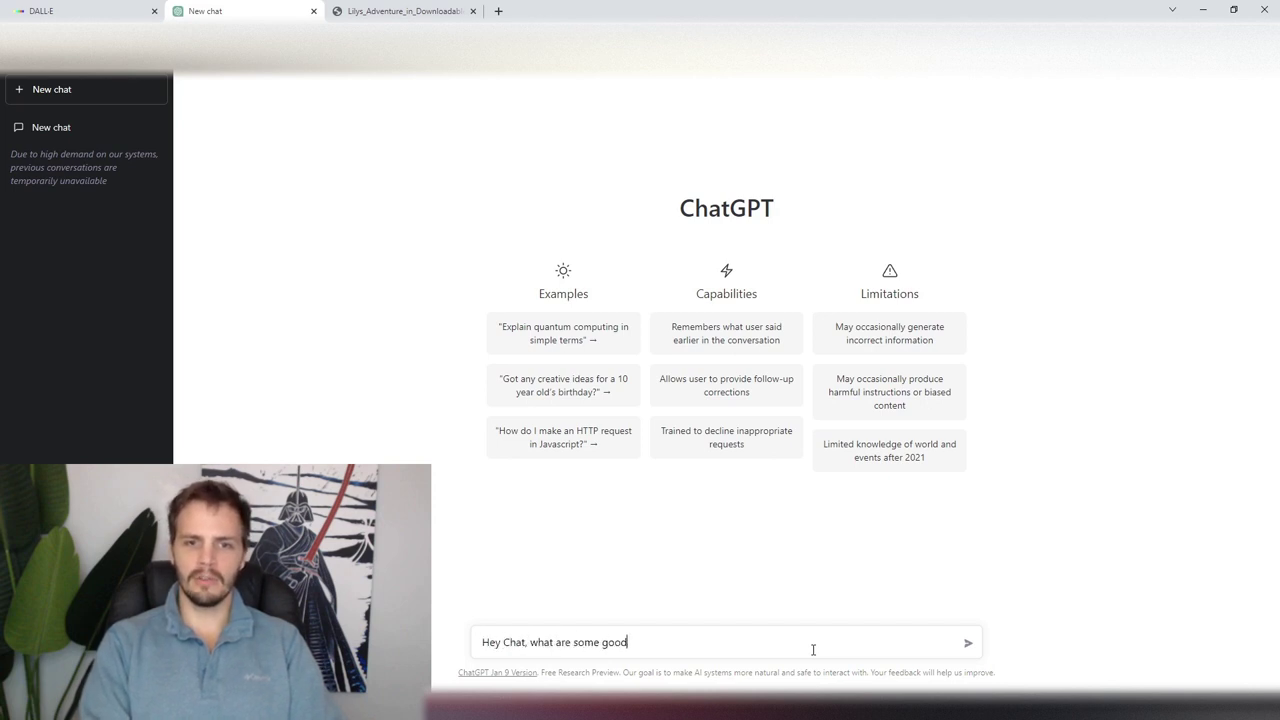
pyautogui.write(' AI app')
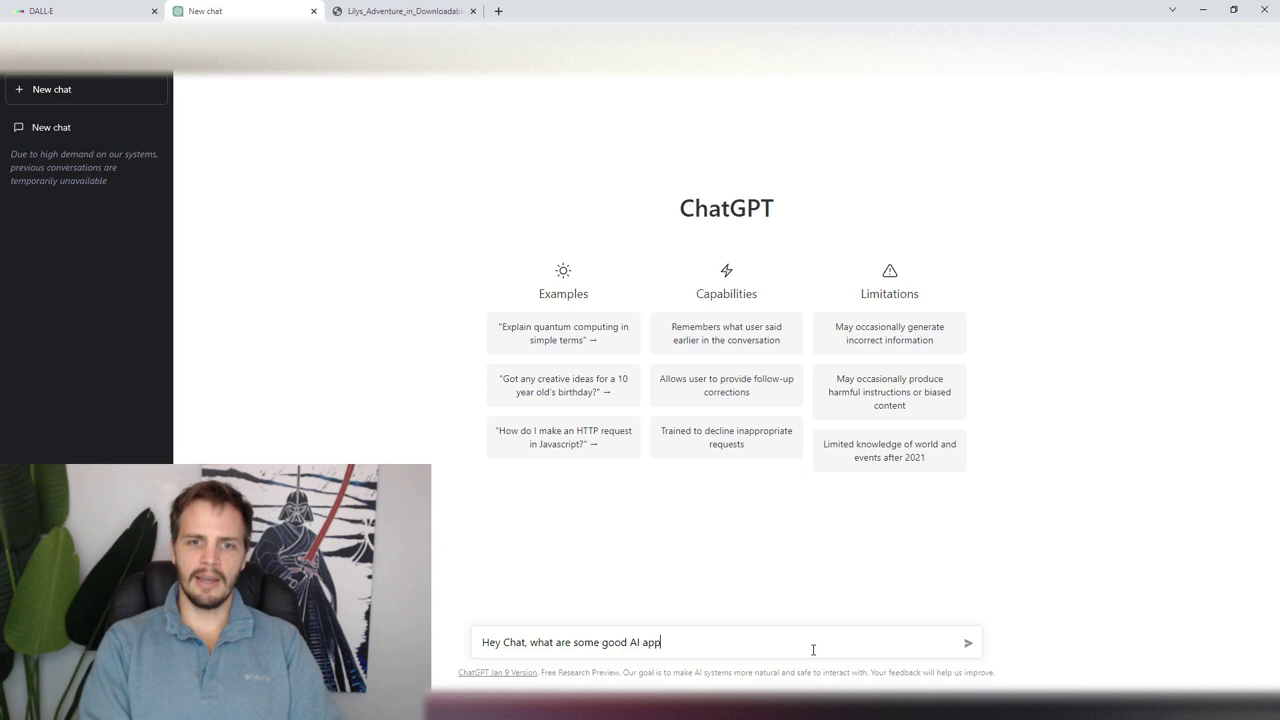
pyautogui.write('lications for doing art')
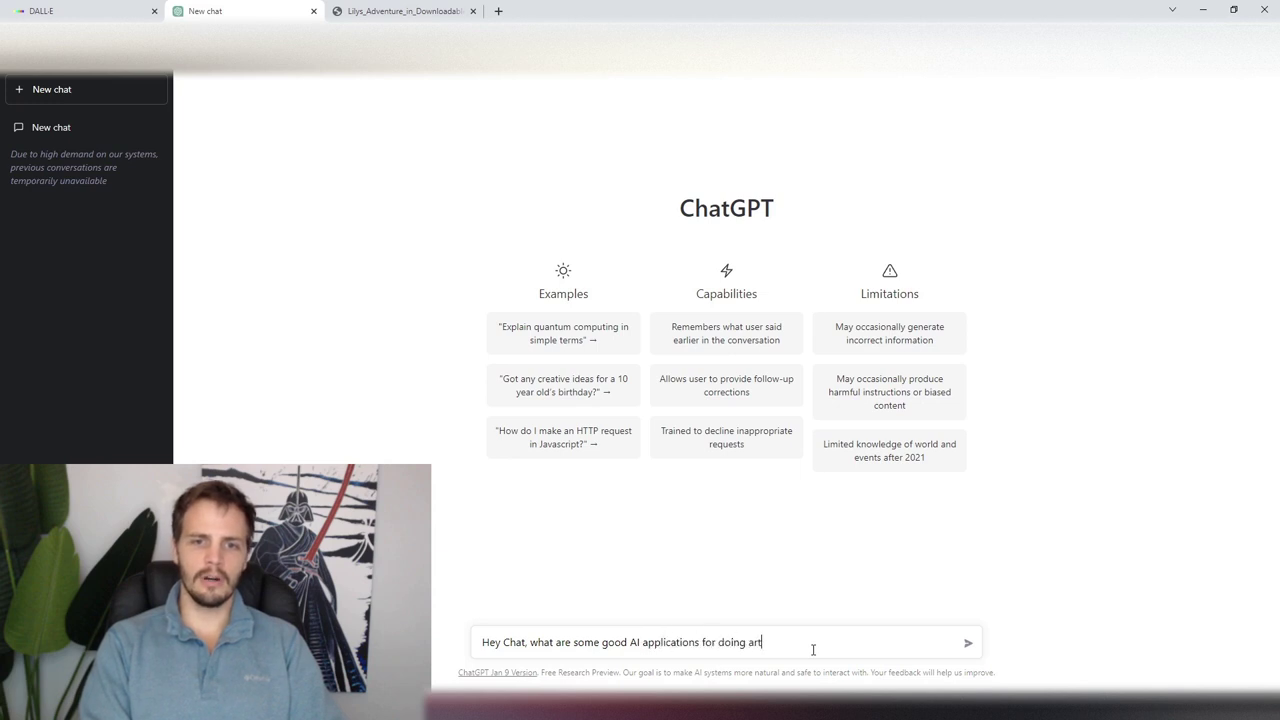
pyautogui.write('?')
pyautogui.press('Return')
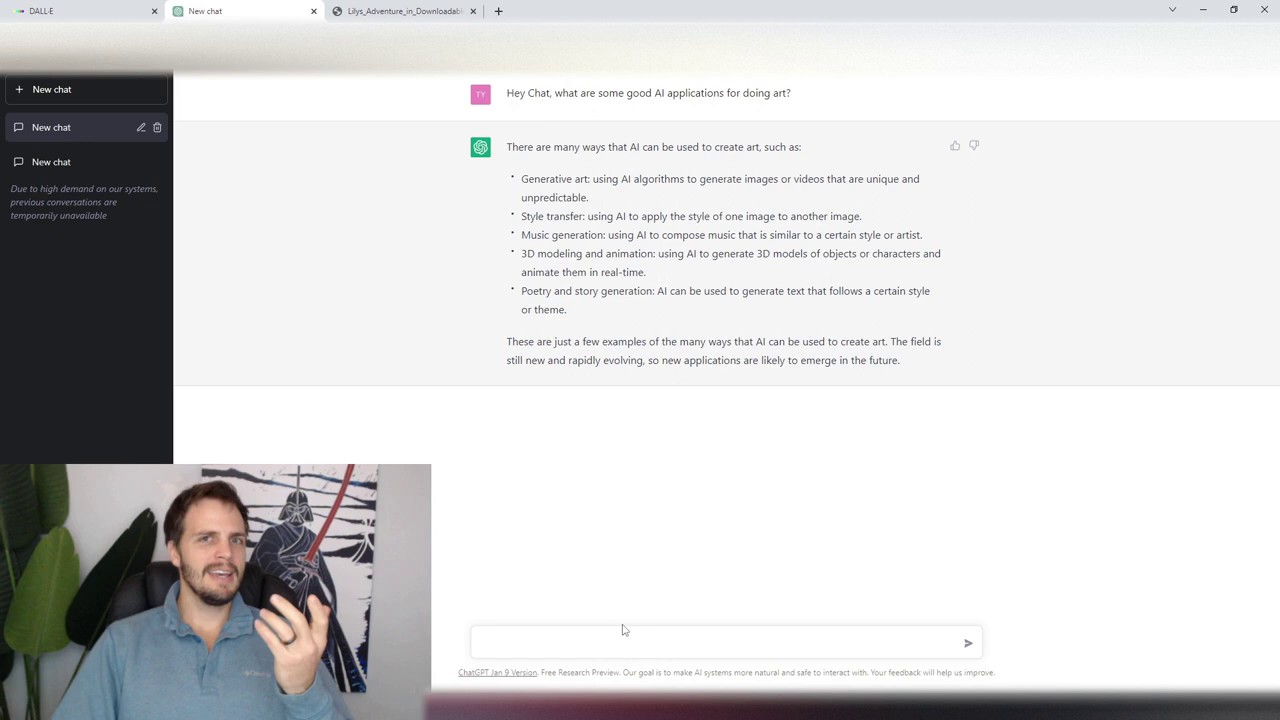
# - View the DALL-E start page and return to the ChatGPT conversation
pyautogui.click(115, 14)
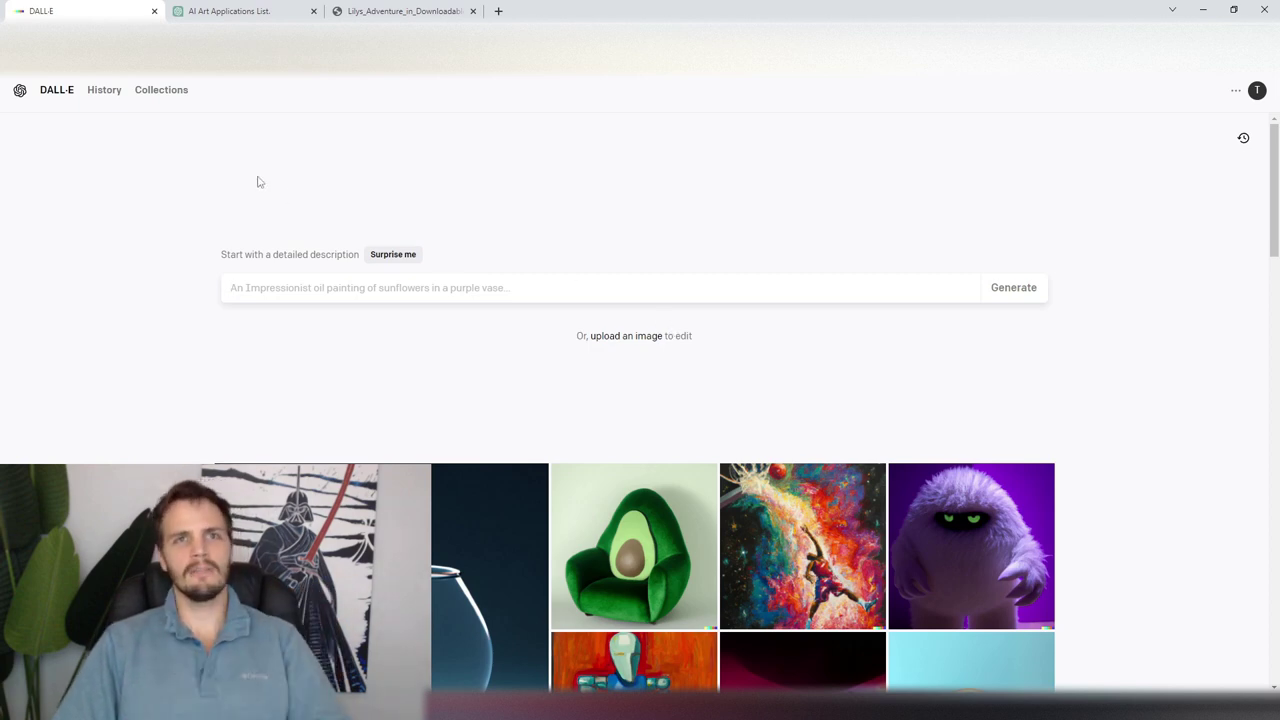
pyautogui.moveTo(245, 16)
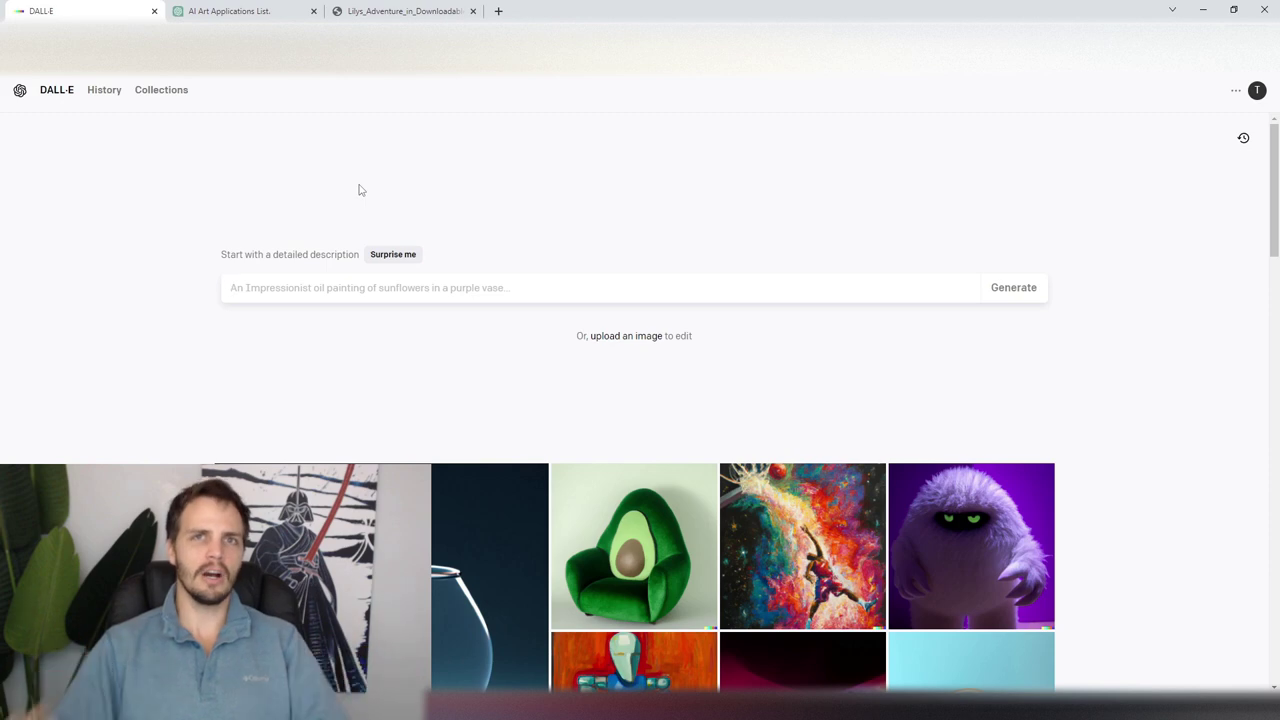
pyautogui.click(265, 14)
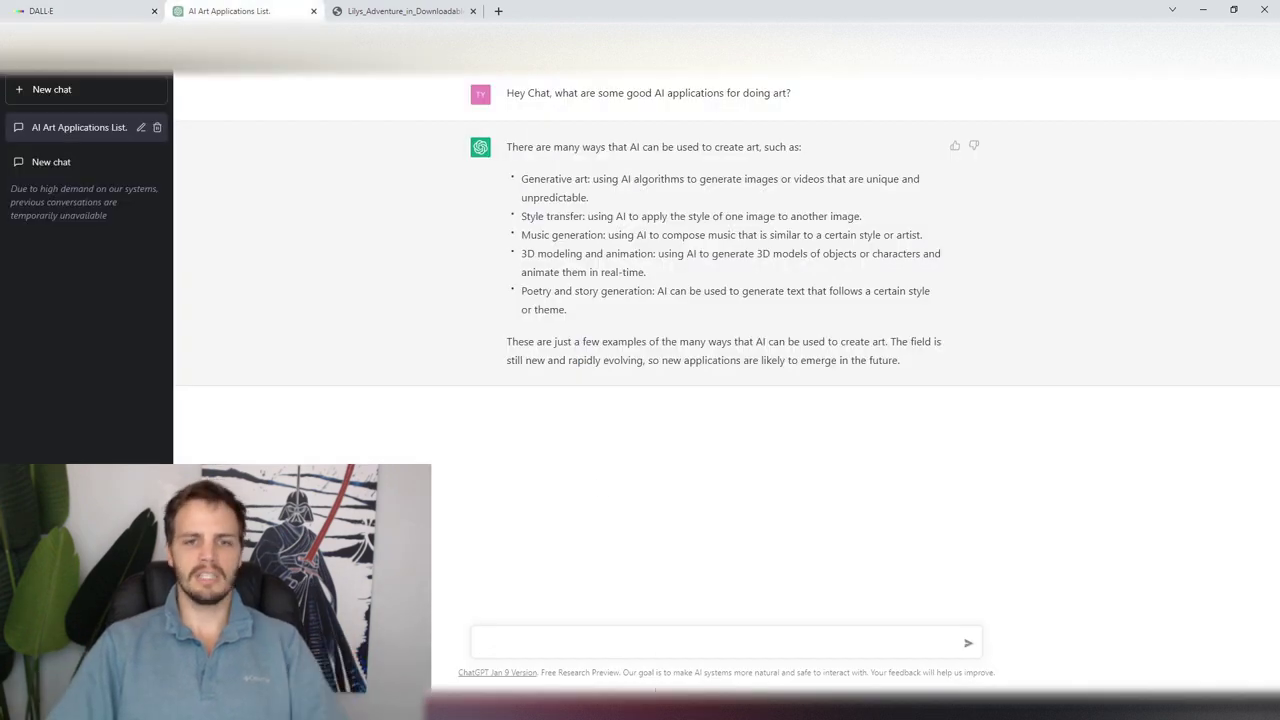
# - Send the prompt "Hey chat, give me an artistic description of a unique painting that involves darth vader and is humorous"
pyautogui.write('Hey cha')
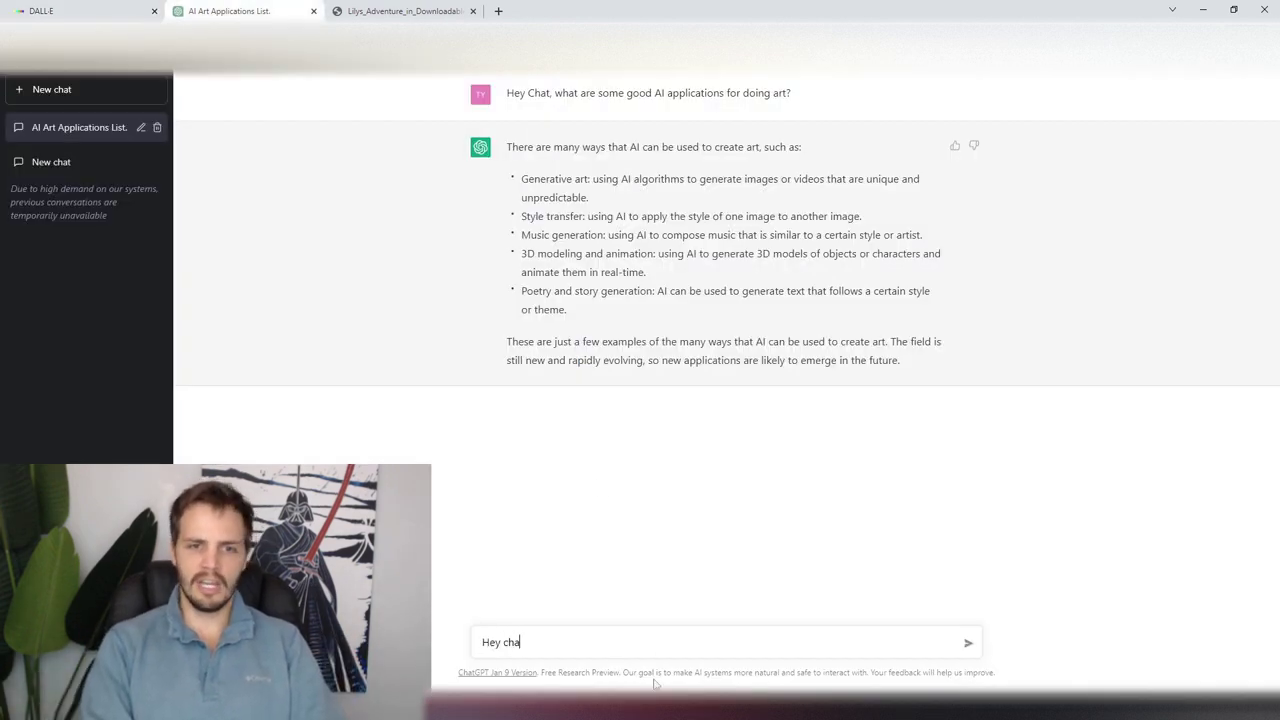
pyautogui.write('t, give me a ')
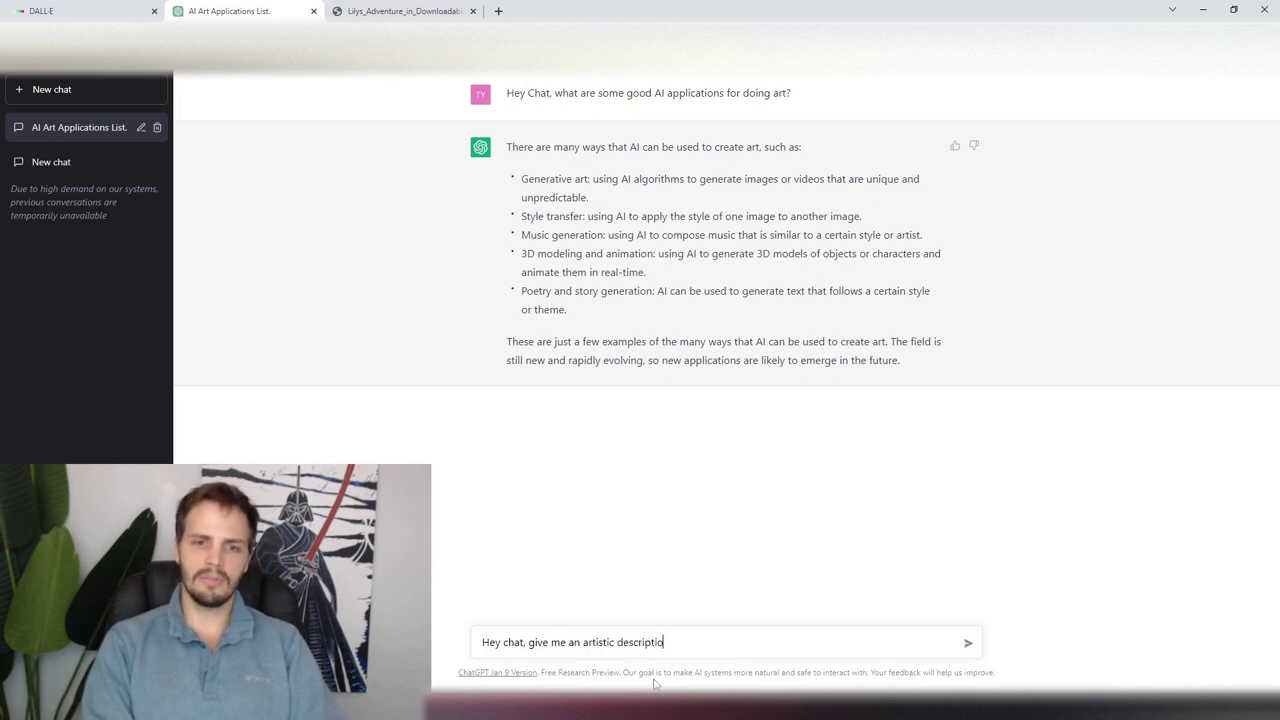
pyautogui.write('n artistic description of a colo')
pyautogui.press('BackSpace')
pyautogui.press('BackSpace')
pyautogui.write('ol')
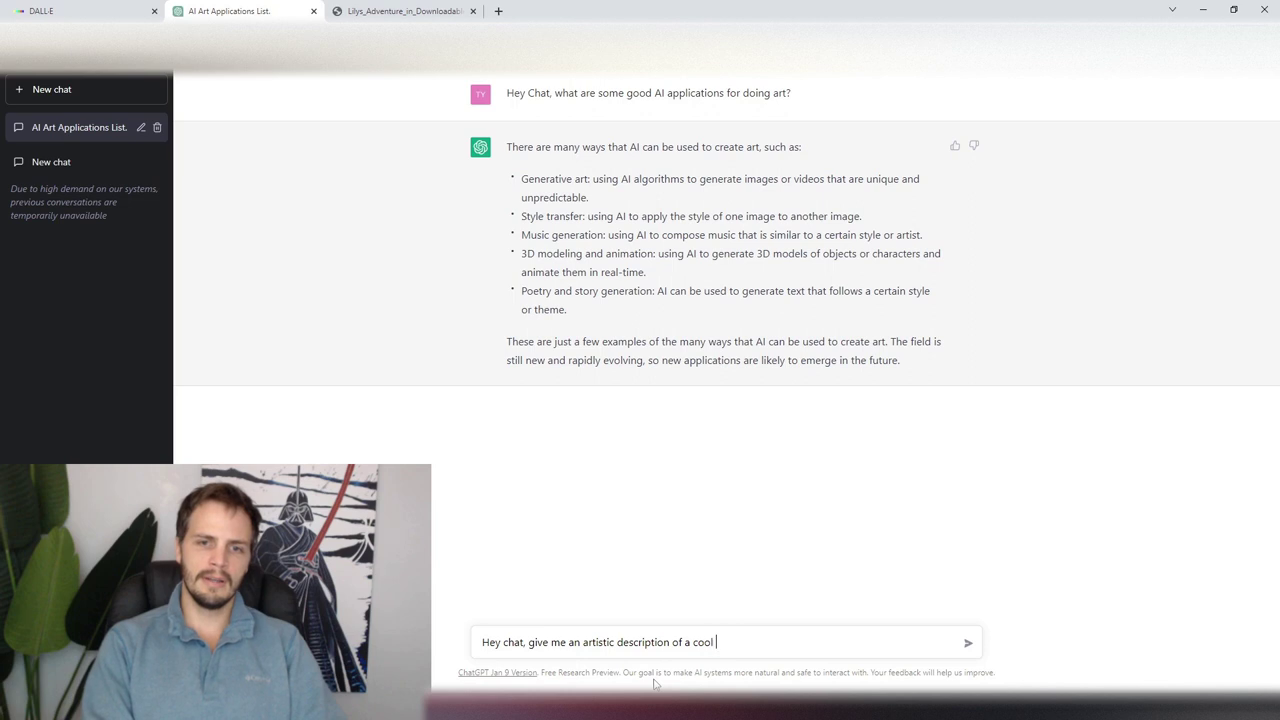
pyautogui.press('BackSpace')
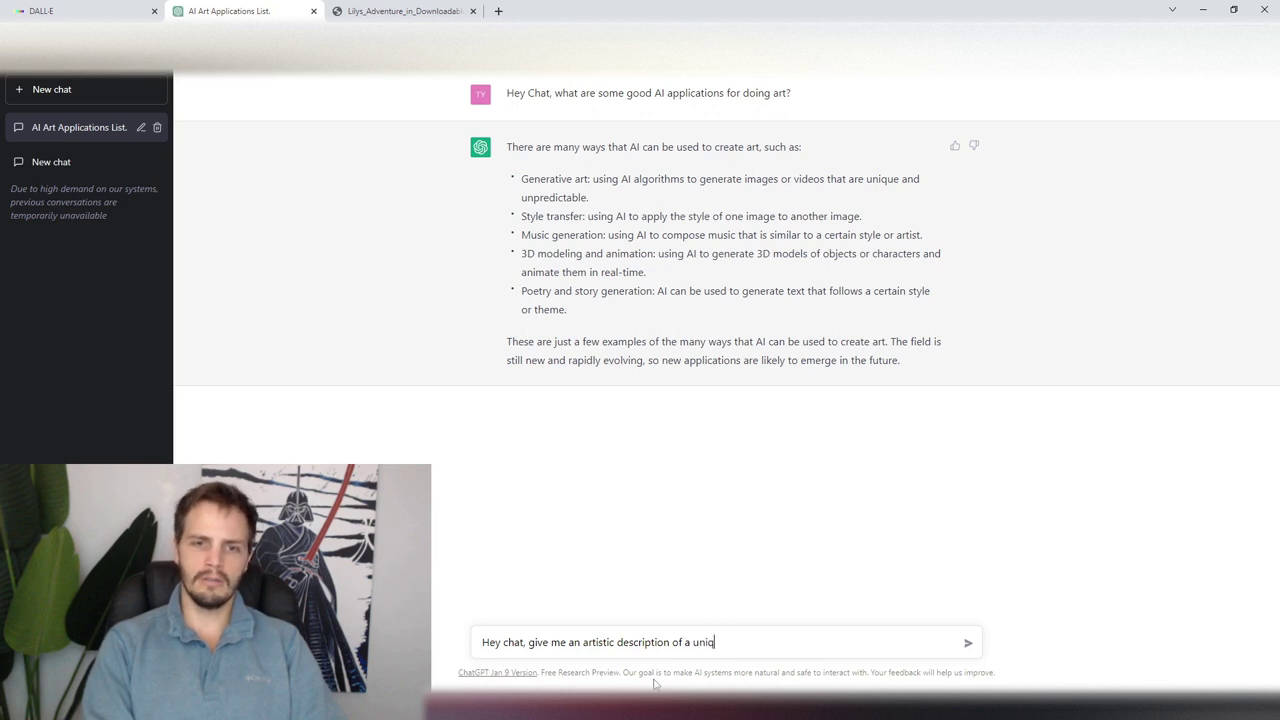
pyautogui.write('ue paint')
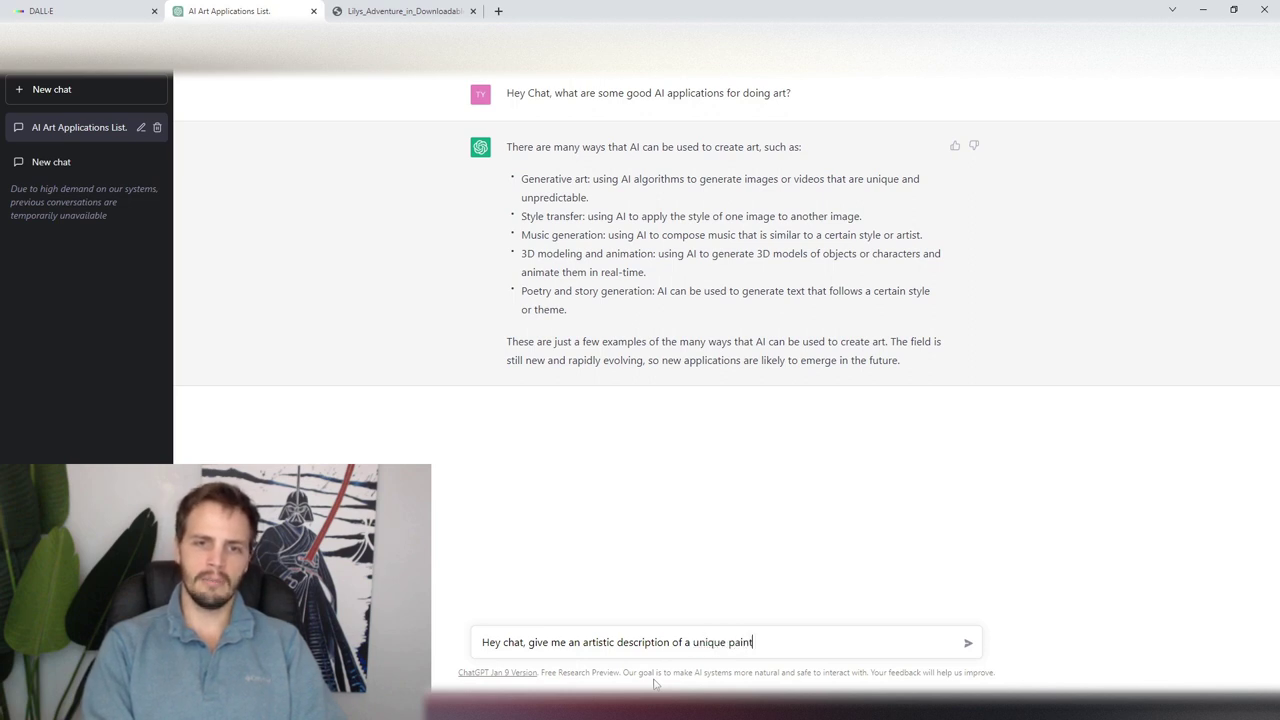
pyautogui.write('ing that involves')
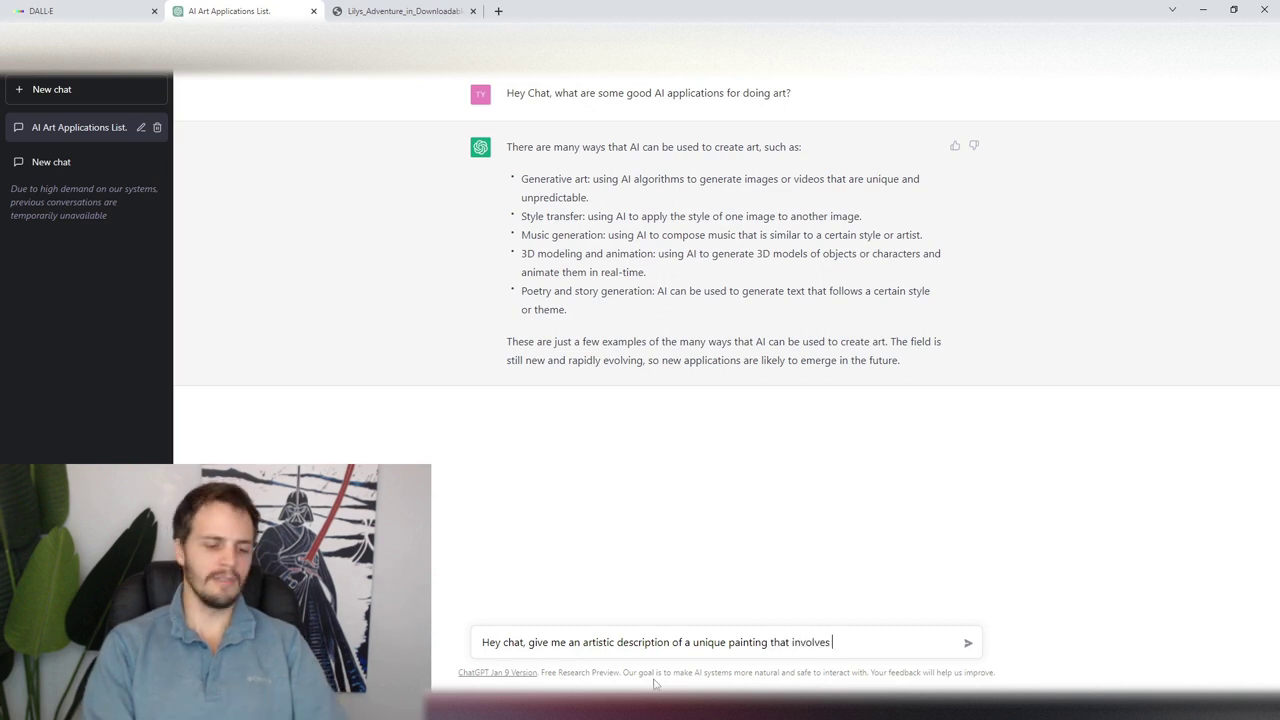
pyautogui.write(' darth vader ')
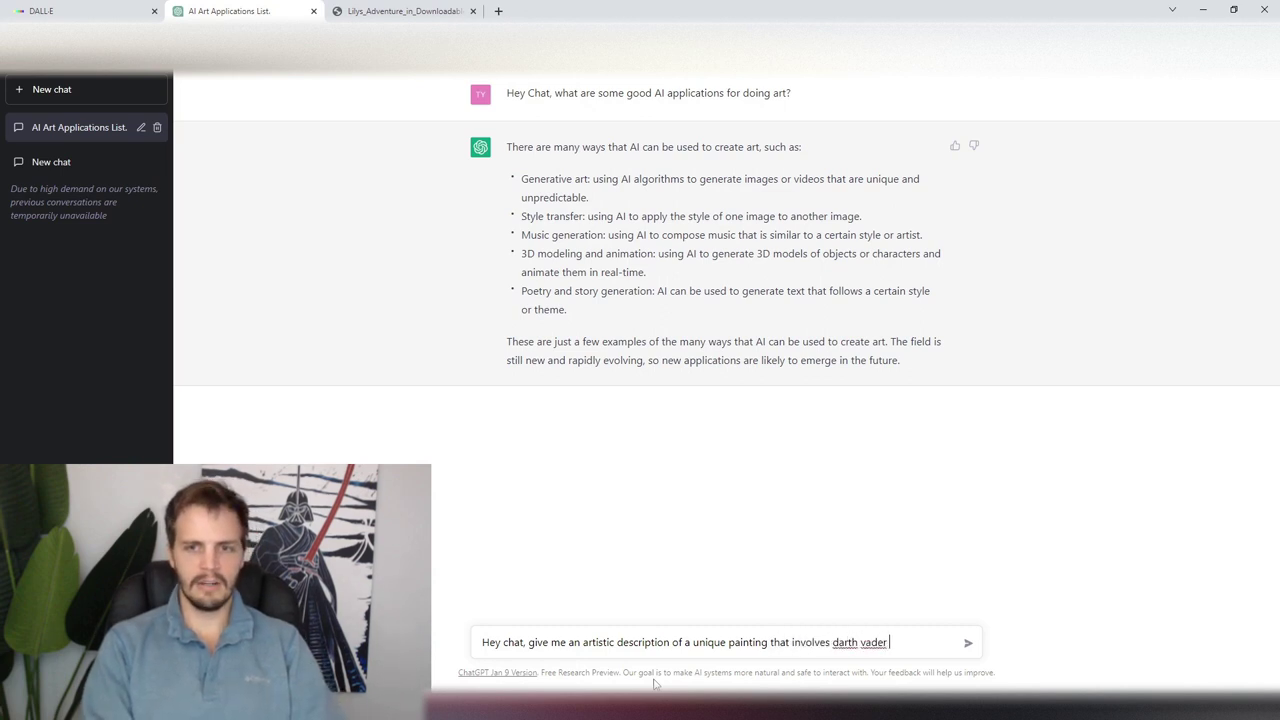
pyautogui.write('and is hum')
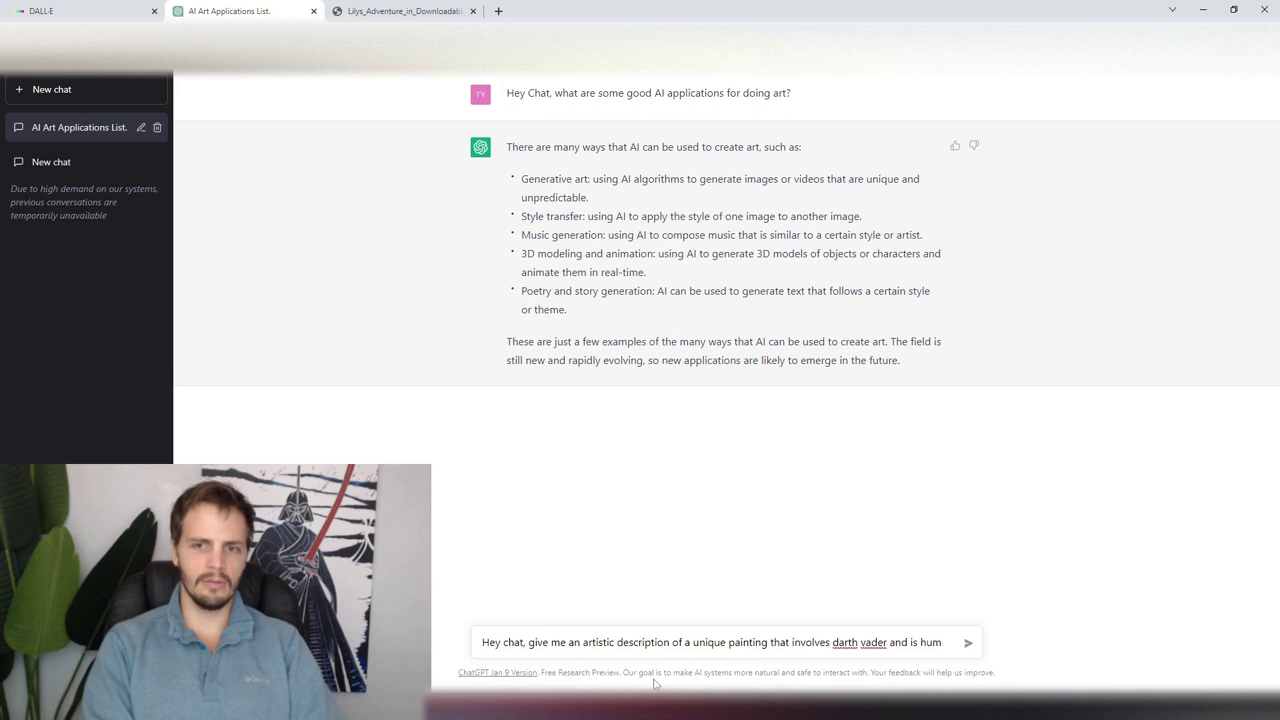
pyautogui.write('orous')
pyautogui.press('Return')
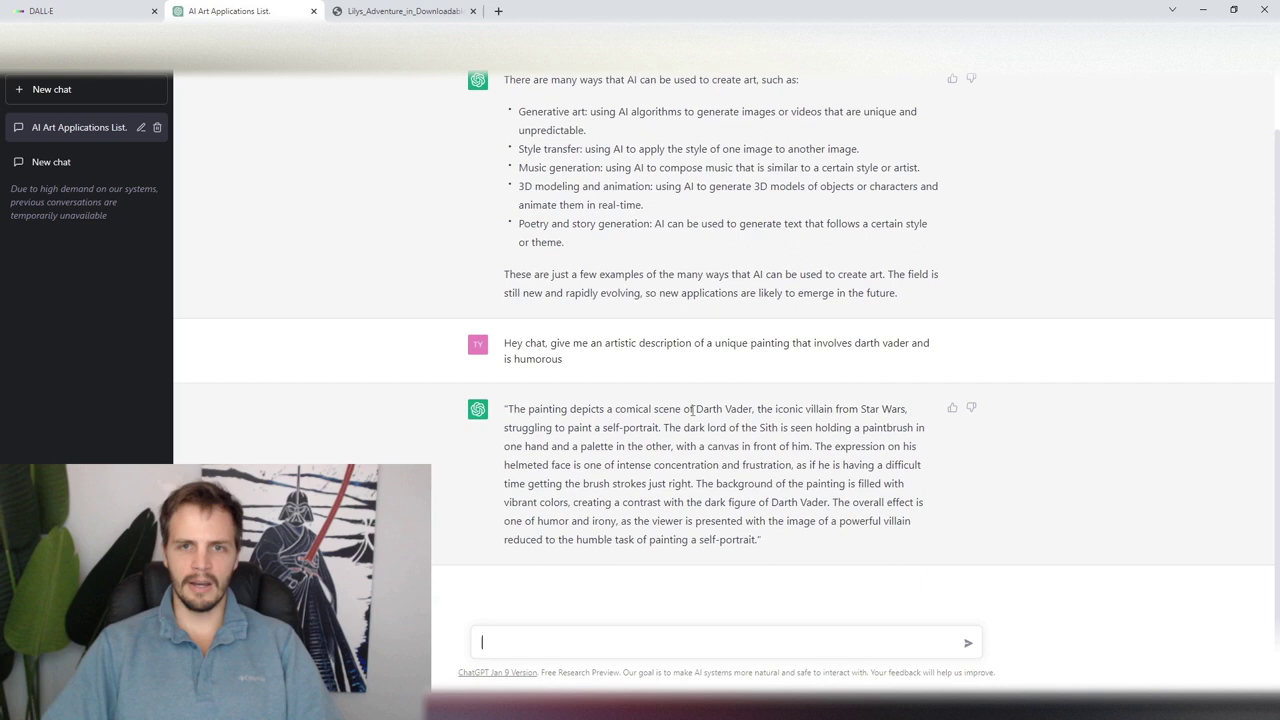
# - Copy the reply from "Darth Vader" to "self-portrait", switch to DALL-E and generate images from "digital art" followed by the copied description
pyautogui.moveTo(697, 409); pyautogui.dragTo(755, 540)
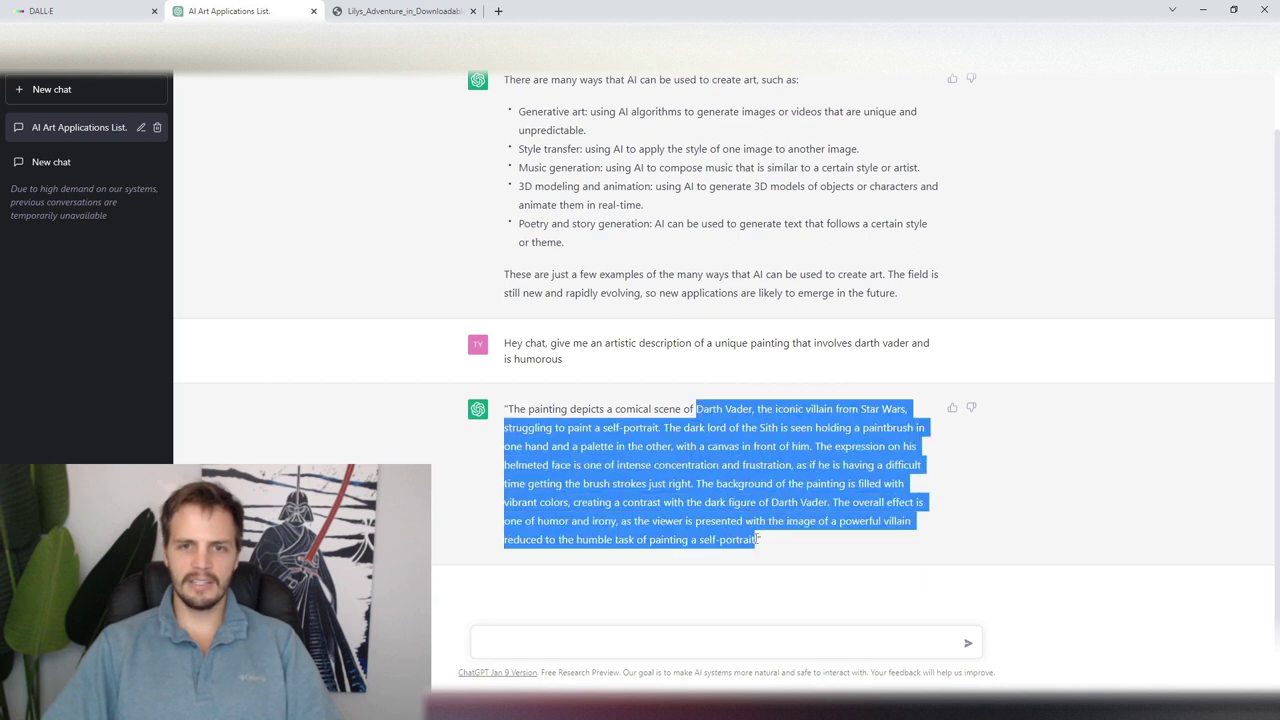
pyautogui.click(87, 12)
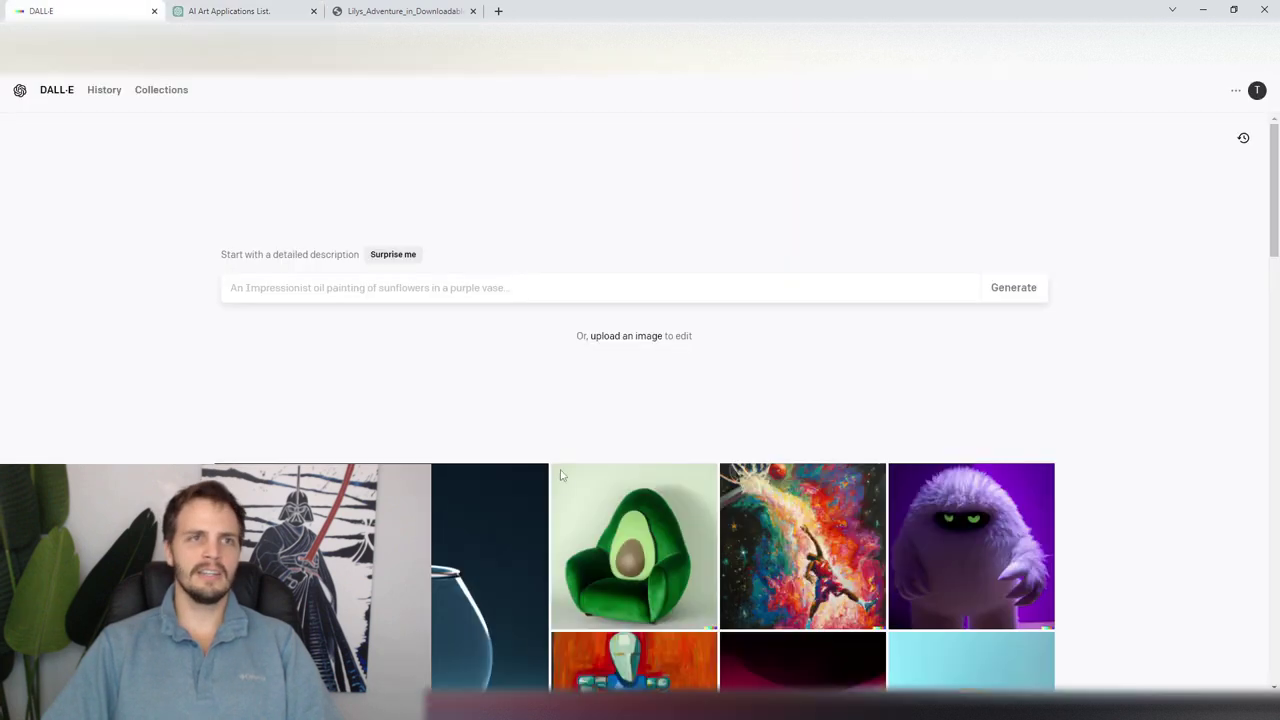
pyautogui.click(422, 287)
pyautogui.write('digital art')
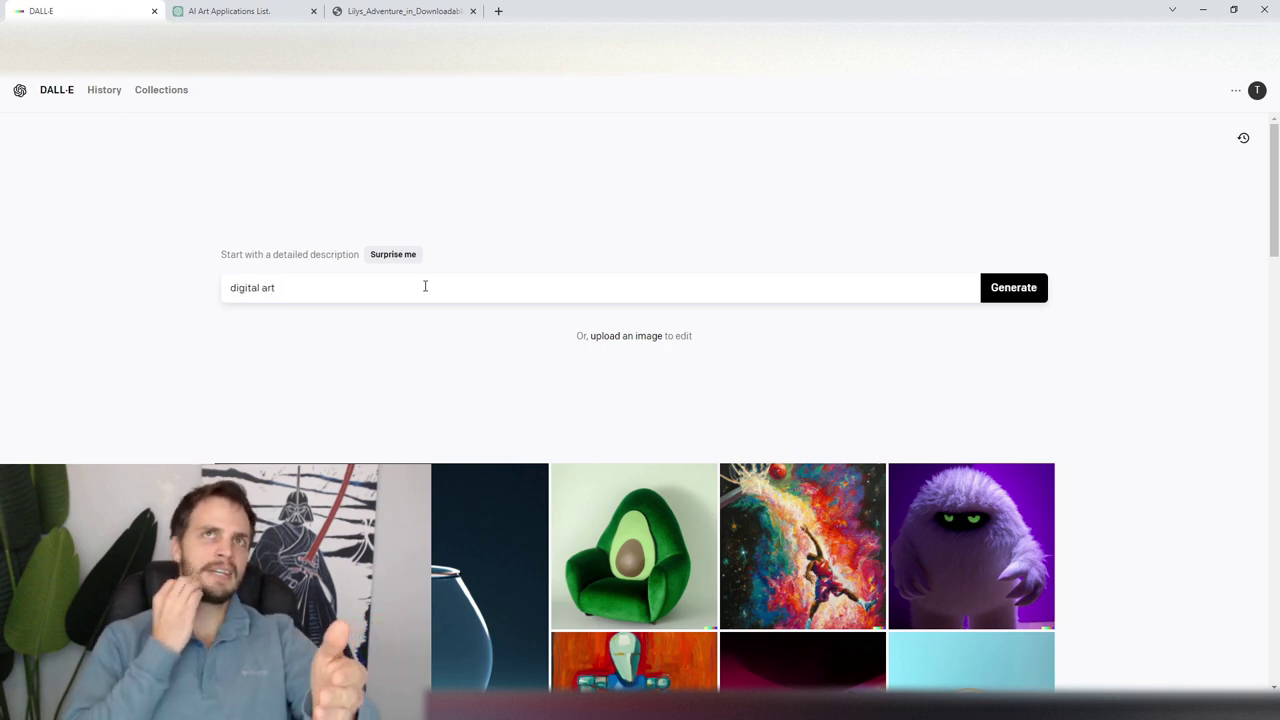
pyautogui.hotkey('ctrl', 'v')
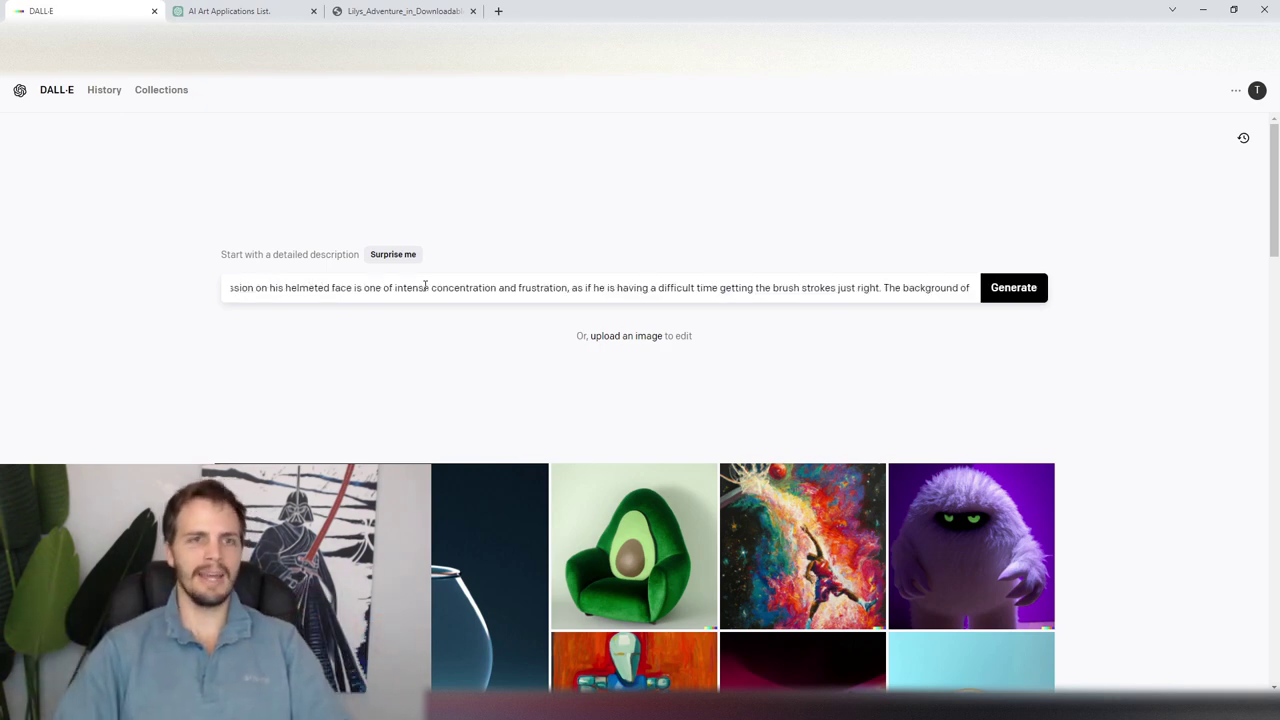
pyautogui.press('Return')
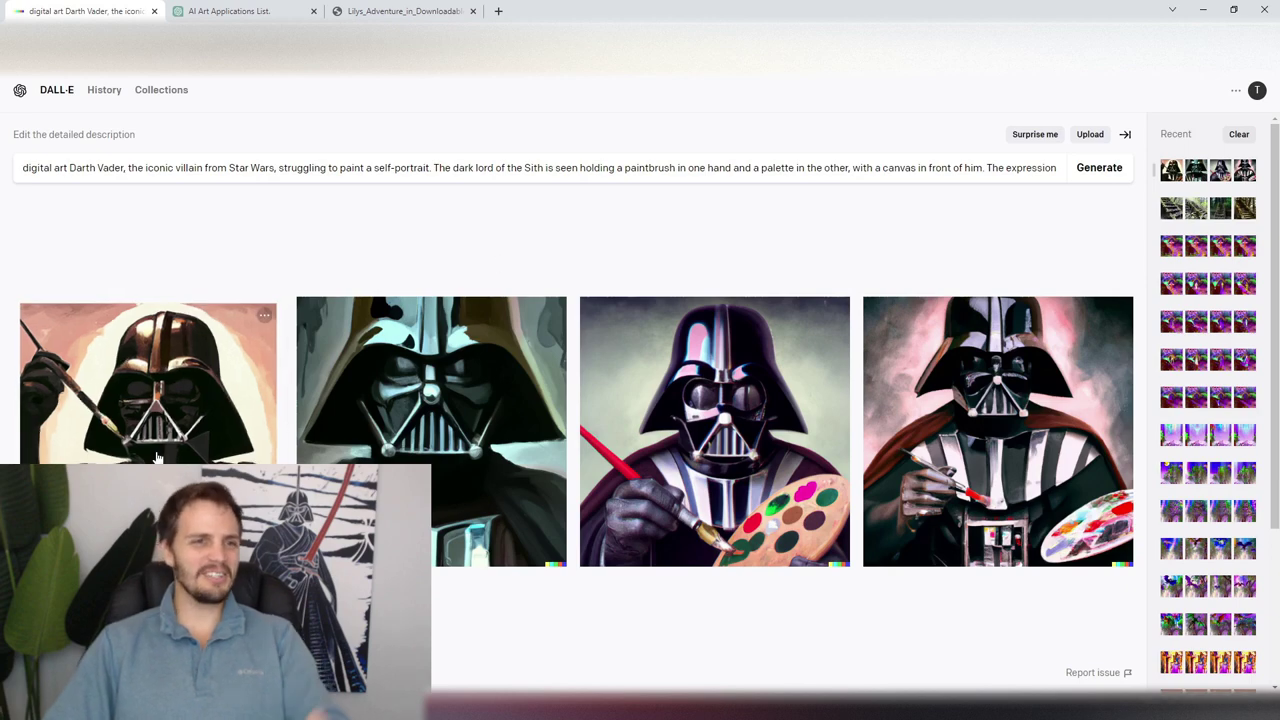
# - View the third and fourth generated Darth Vader images enlarged and return to the results
pyautogui.click(674, 462)
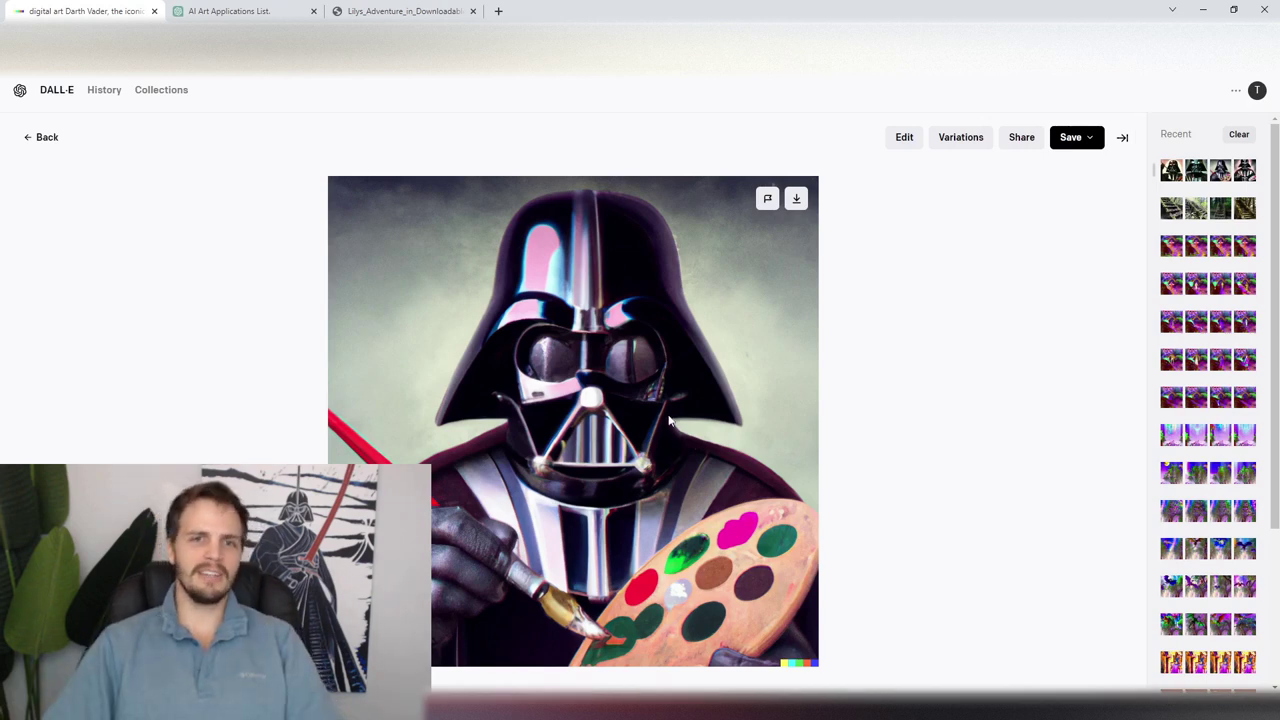
pyautogui.click(33, 139)
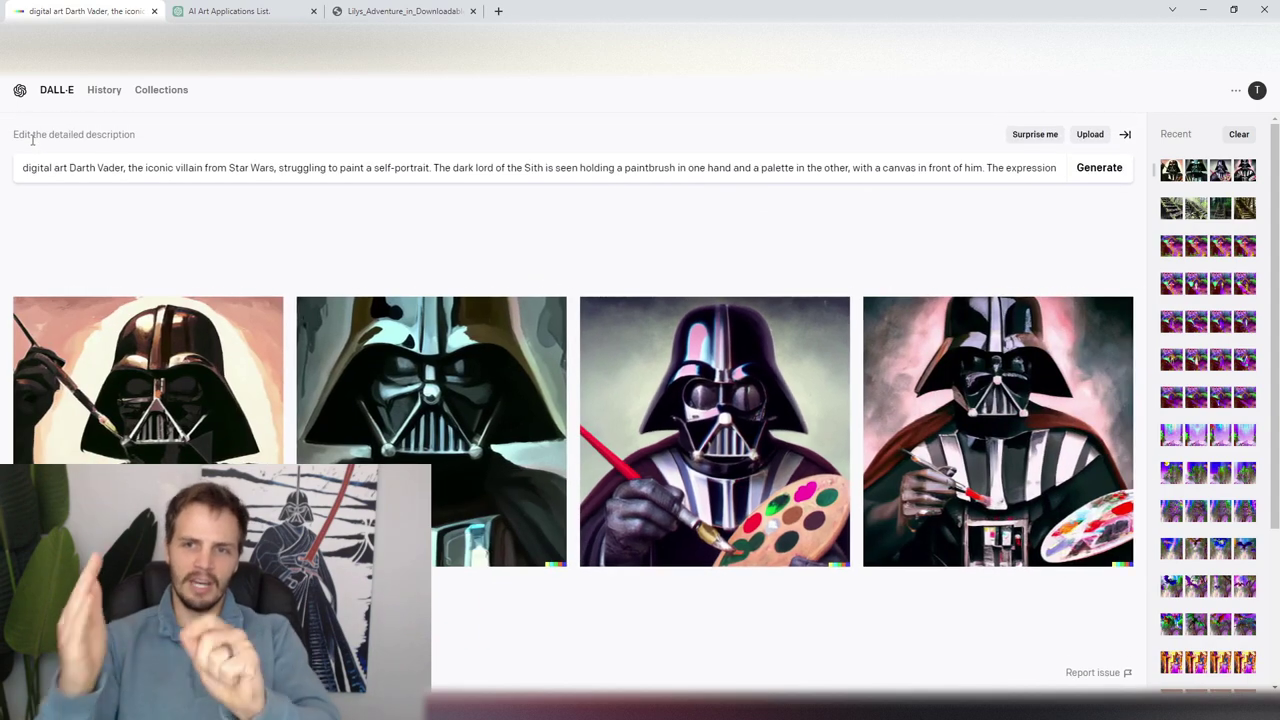
pyautogui.click(1025, 403)
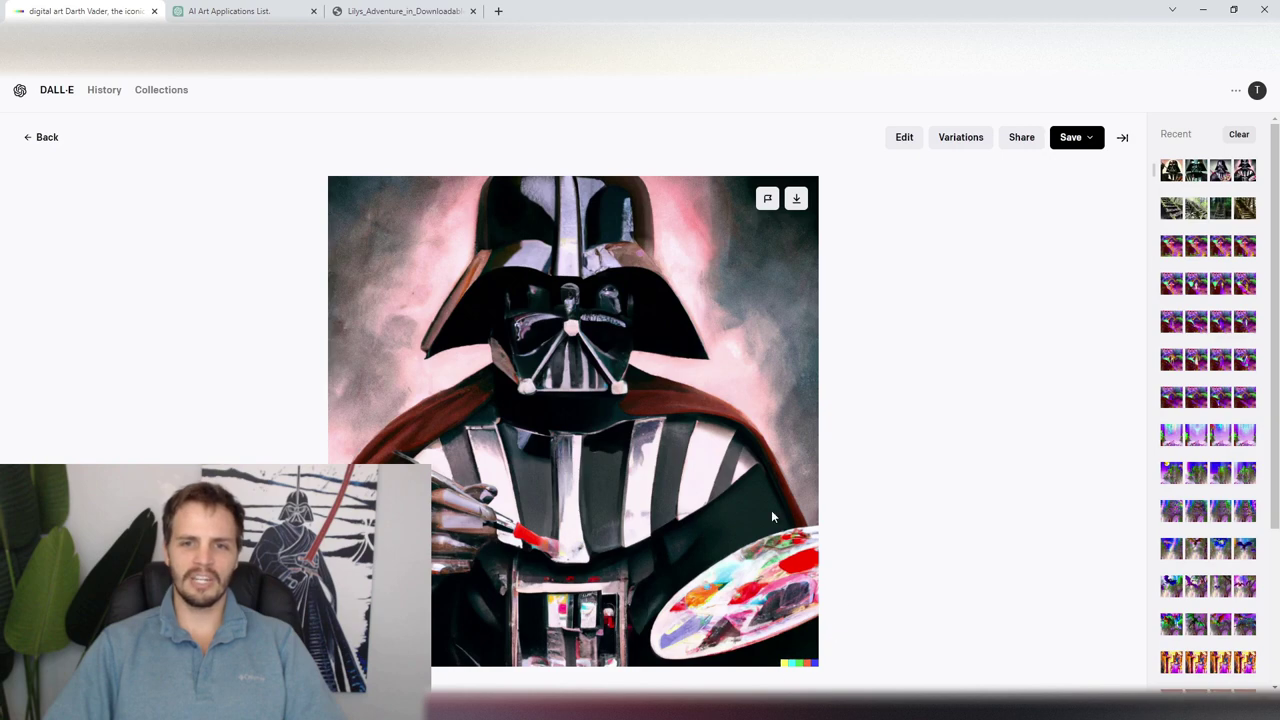
pyautogui.click(36, 142)
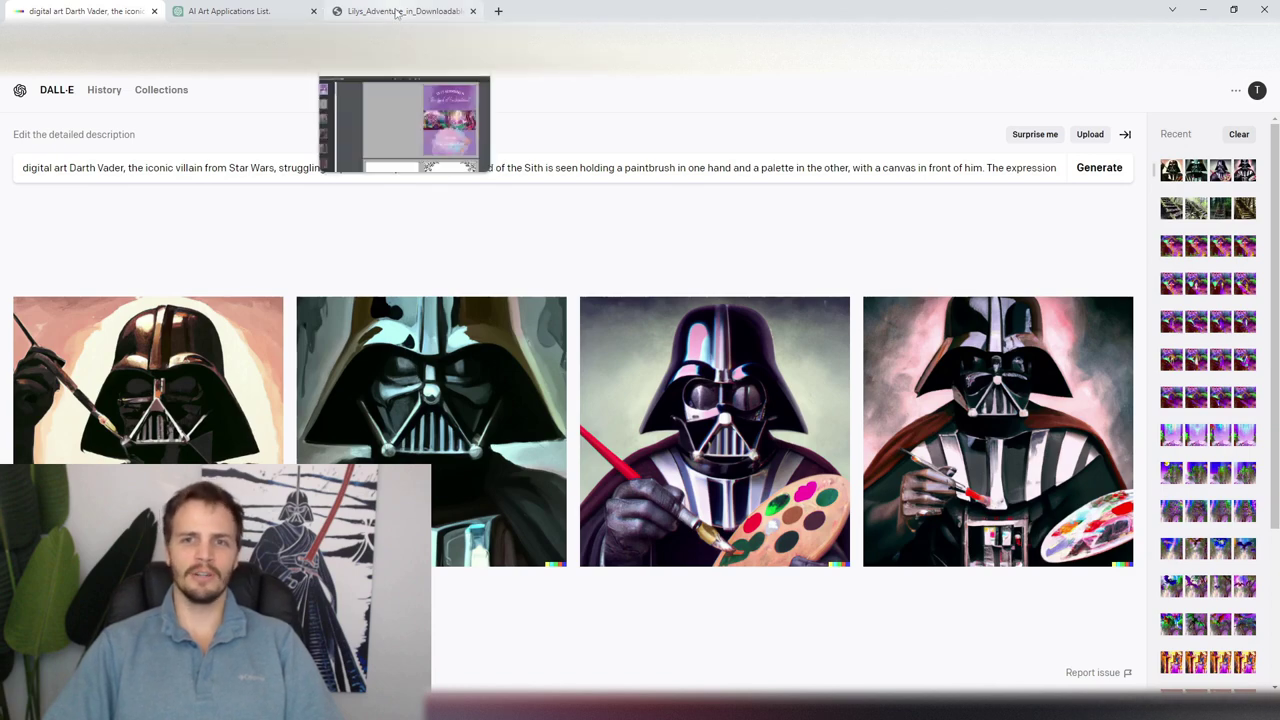
# - Switch to the Lilys_Adventure_in_Downloadable_Proof (2).PDF file and examine the storybook's text and illustrations from page 1 to page 11
pyautogui.click(397, 12)
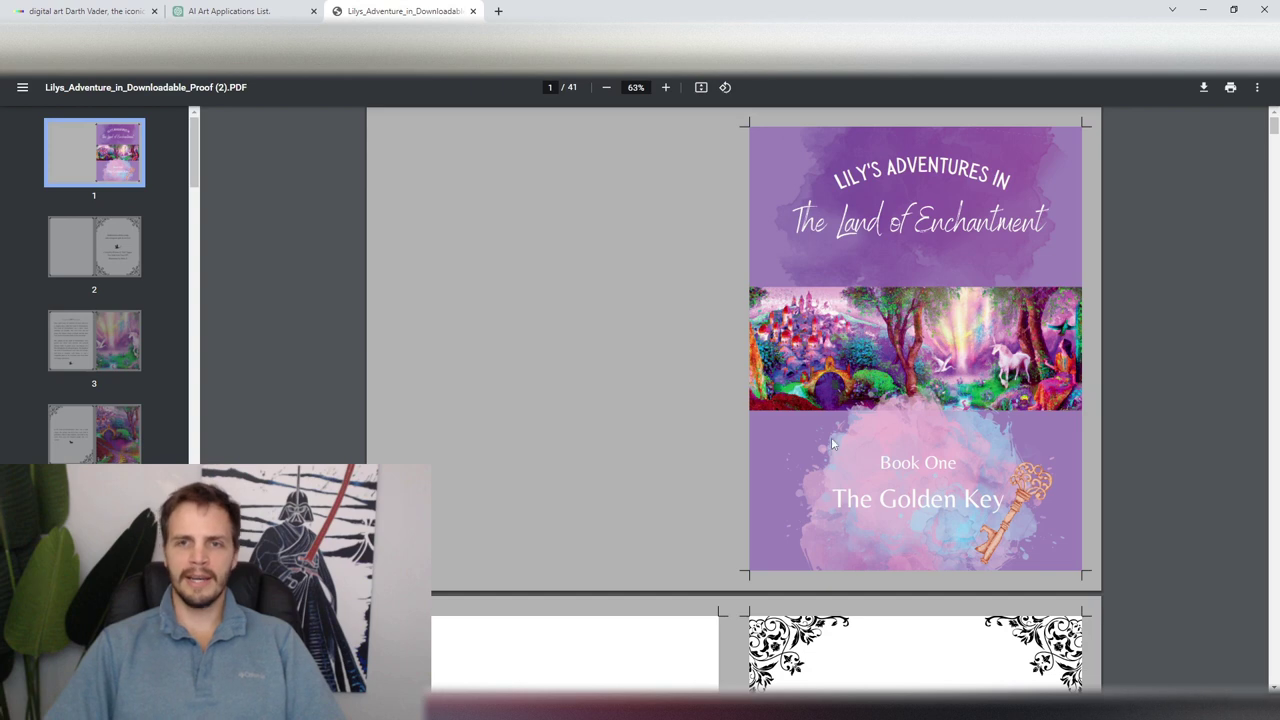
pyautogui.scroll(-1, 832, 443)
pyautogui.scroll(-7, 830, 443)
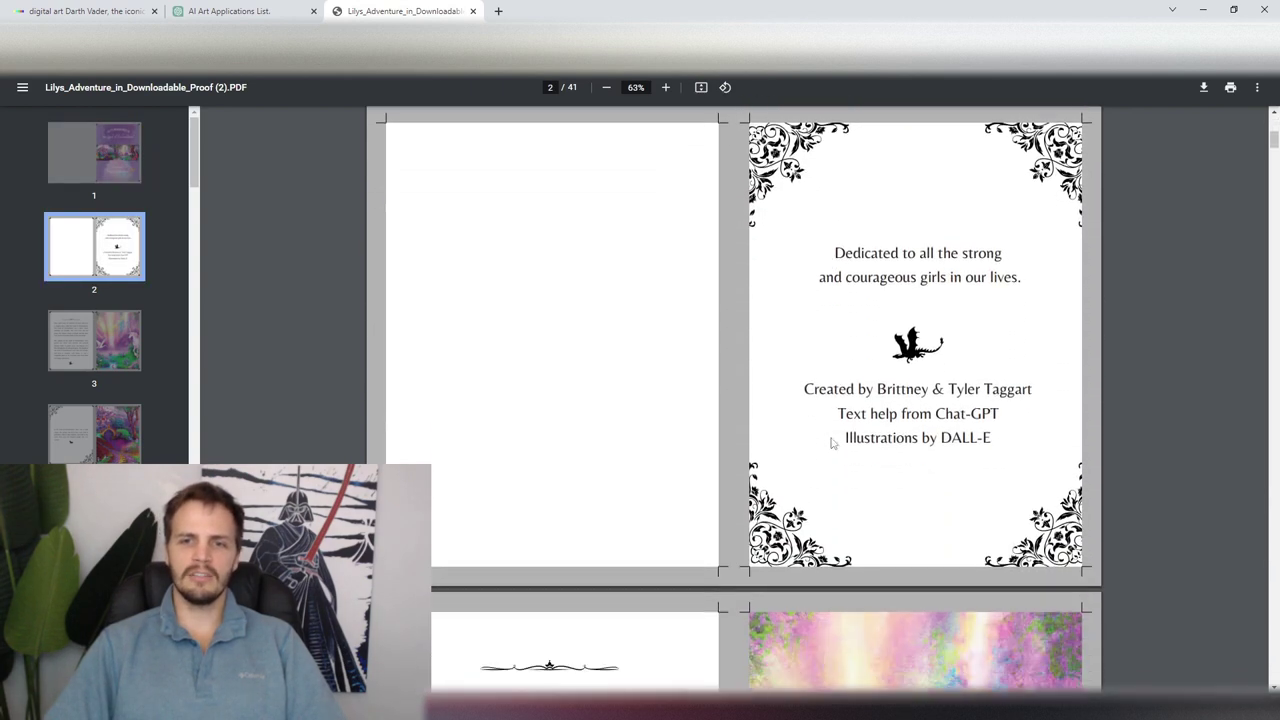
pyautogui.scroll(-1, 832, 443)
pyautogui.scroll(1, 816, 420)
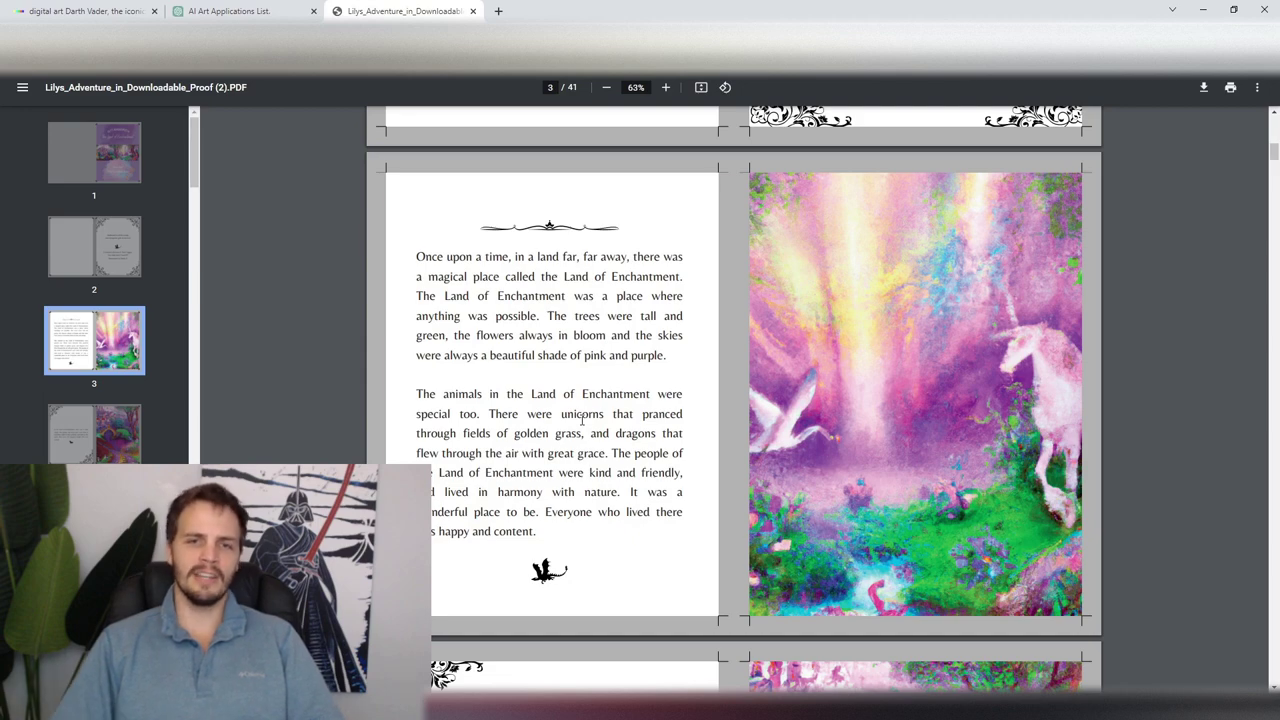
pyautogui.scroll(-5, 582, 419)
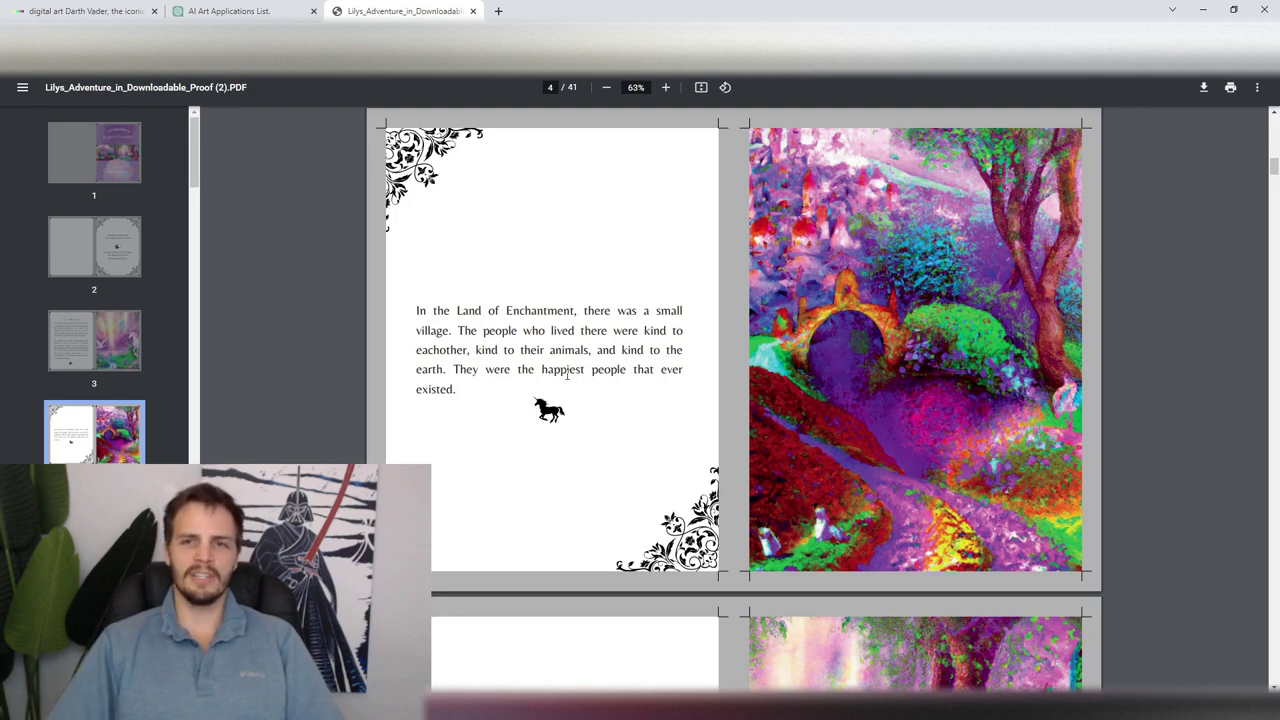
pyautogui.scroll(-5, 567, 374)
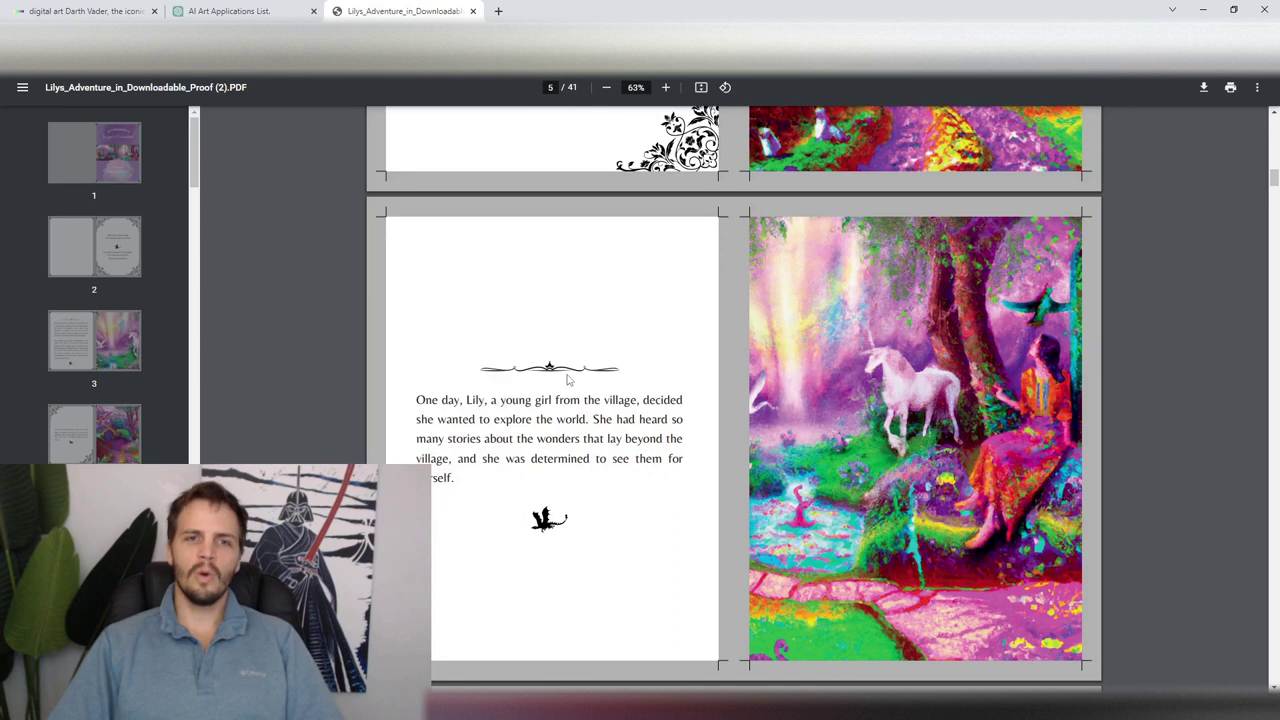
pyautogui.scroll(-1, 567, 378)
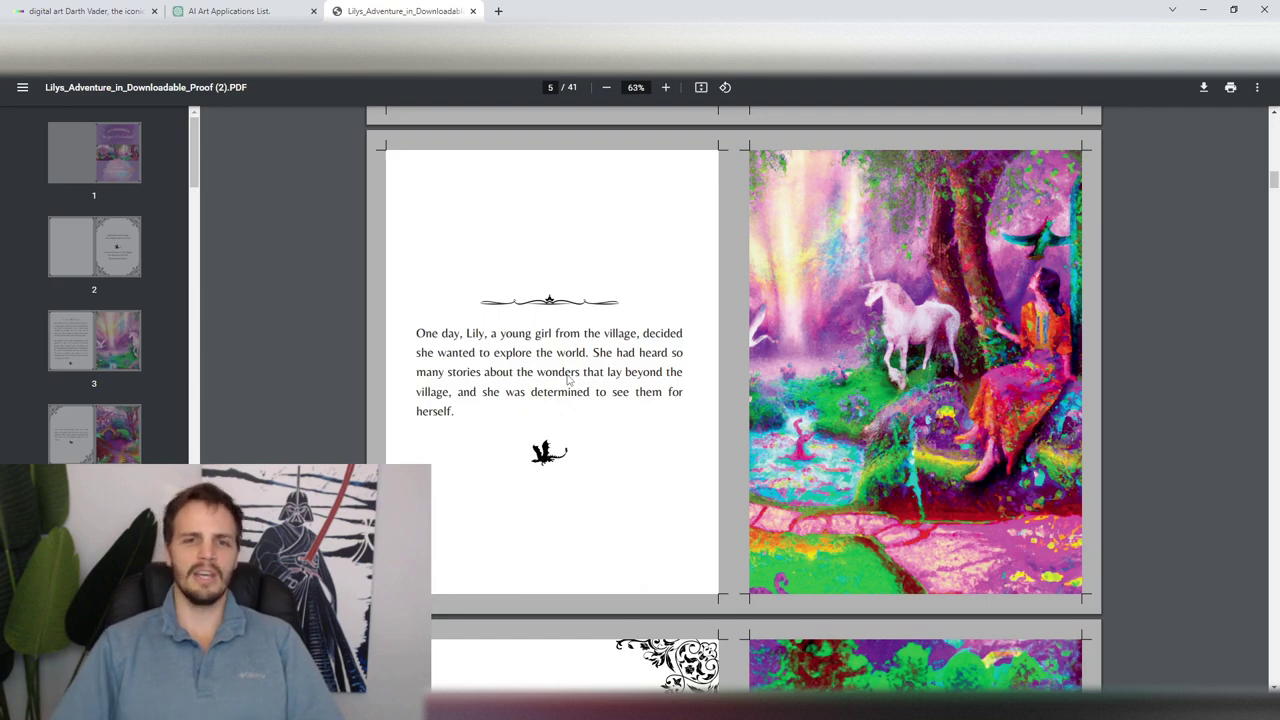
pyautogui.scroll(-3, 567, 378)
pyautogui.scroll(-2, 567, 378)
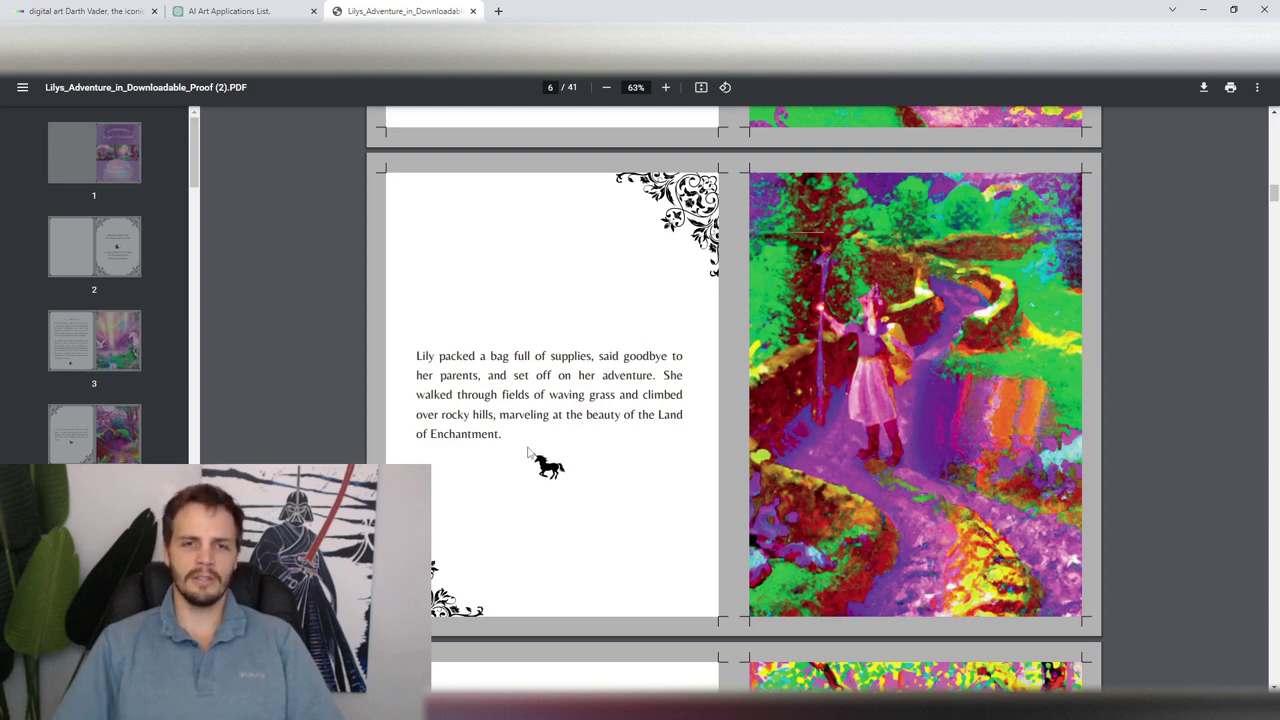
pyautogui.scroll(-5, 528, 452)
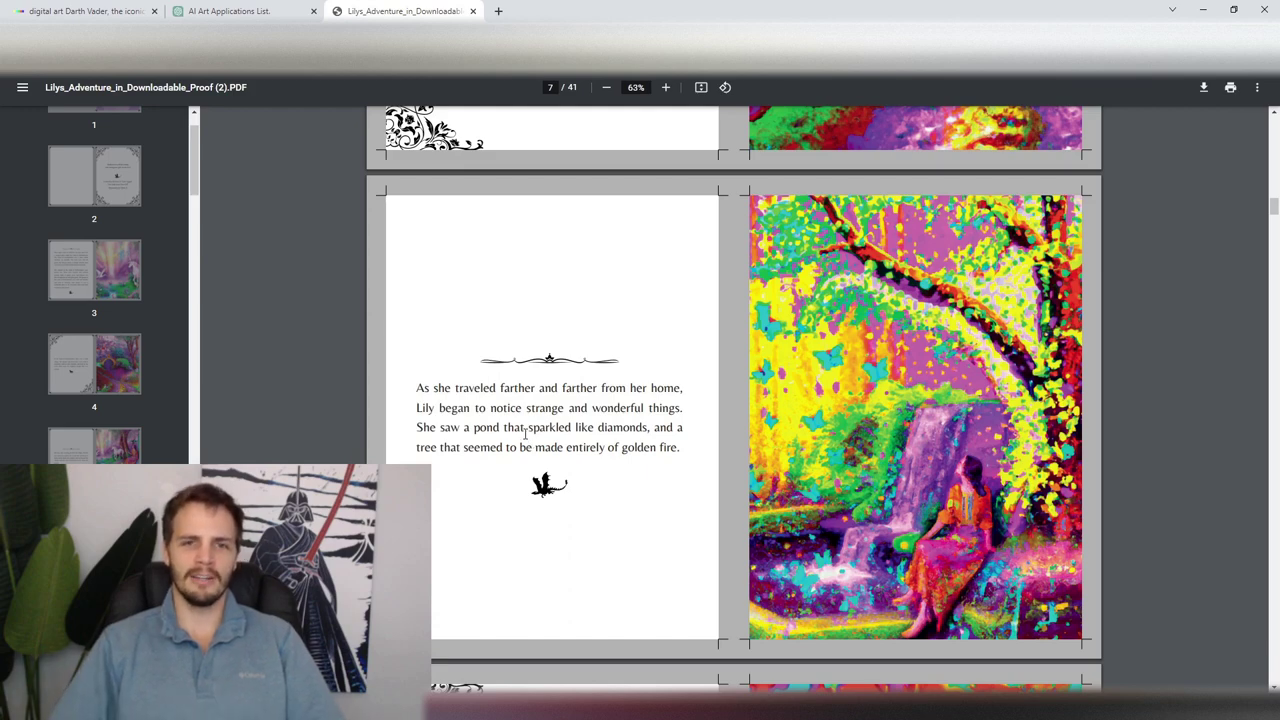
pyautogui.scroll(-3, 525, 437)
pyautogui.scroll(-3, 525, 437)
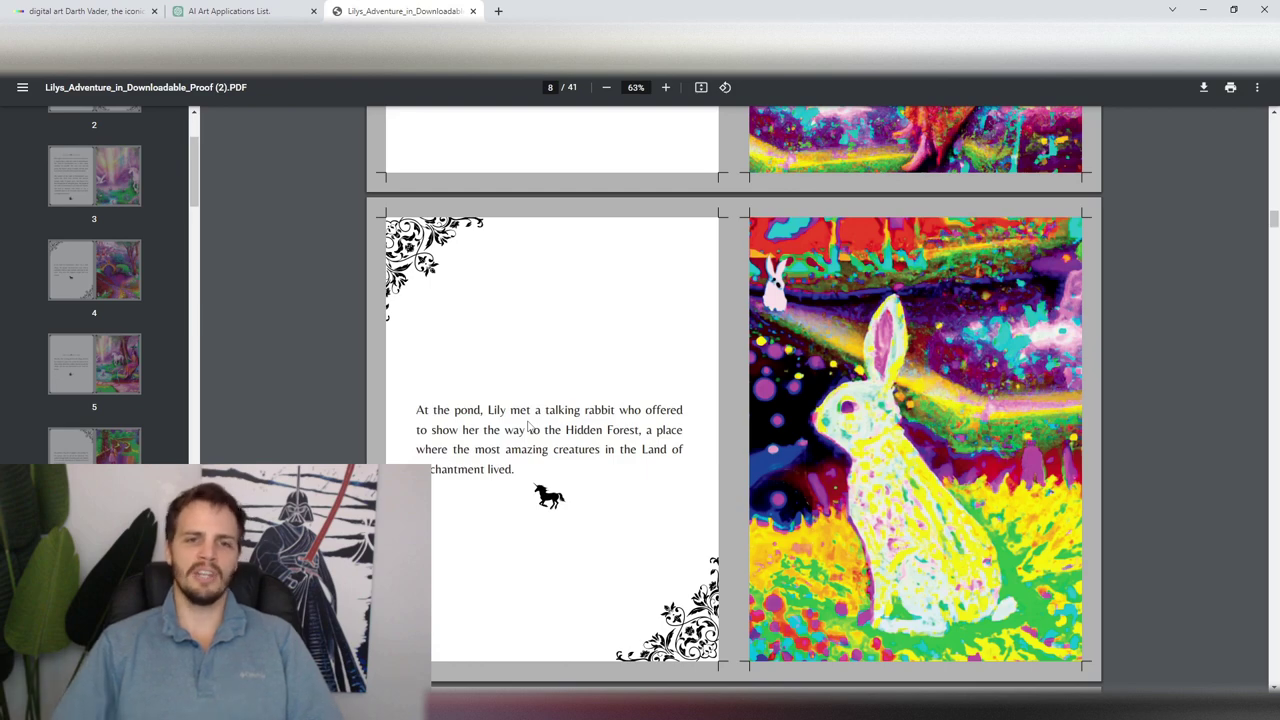
pyautogui.scroll(-5, 528, 427)
pyautogui.scroll(-2, 528, 427)
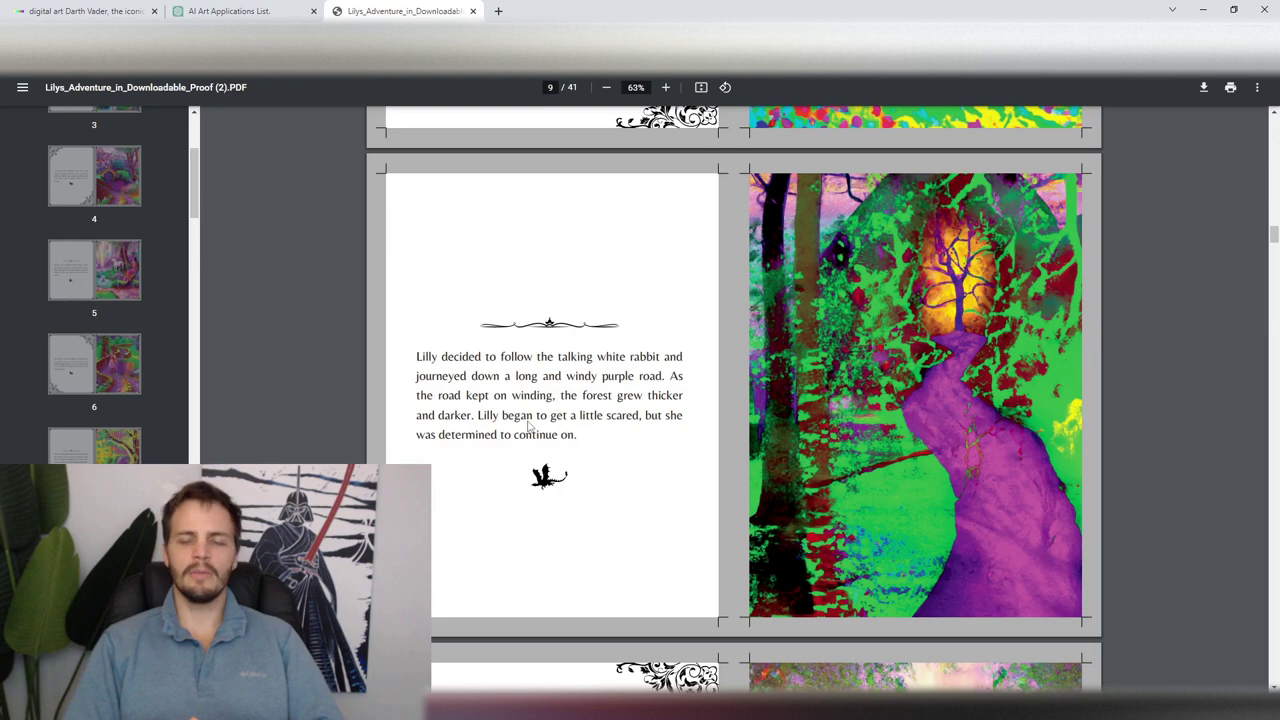
pyautogui.scroll(-3, 530, 425)
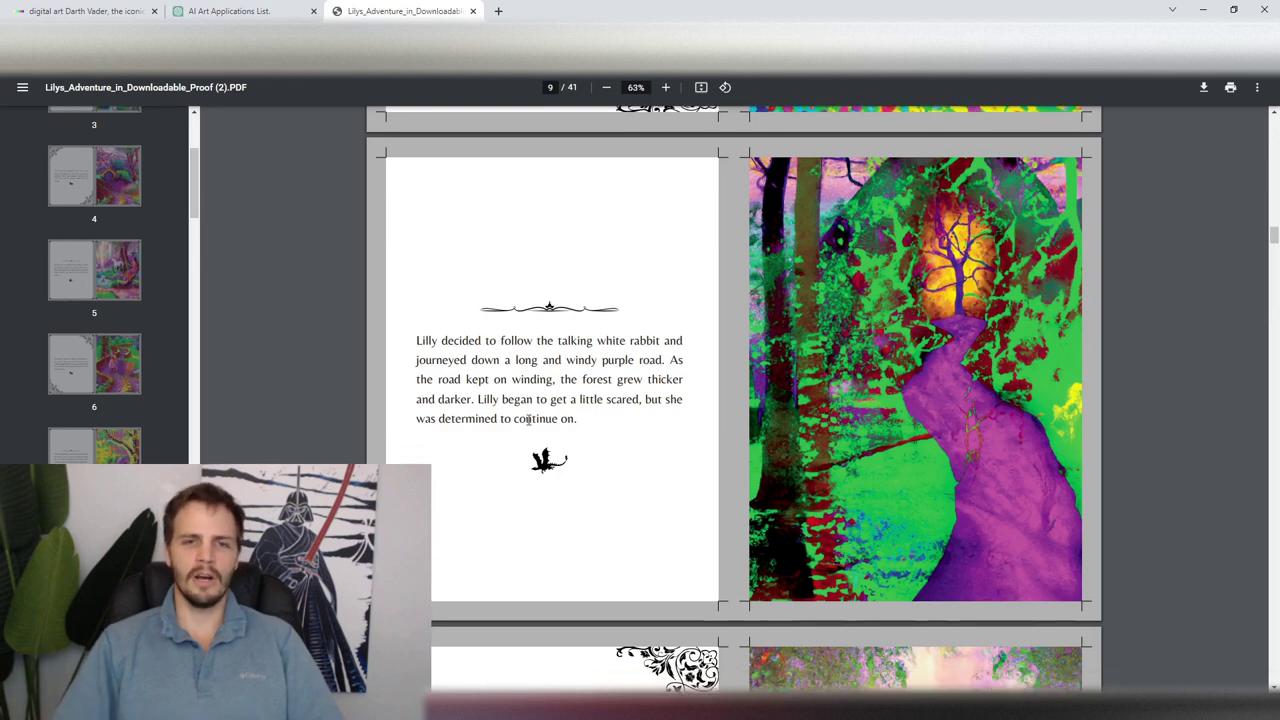
pyautogui.scroll(-3, 535, 400)
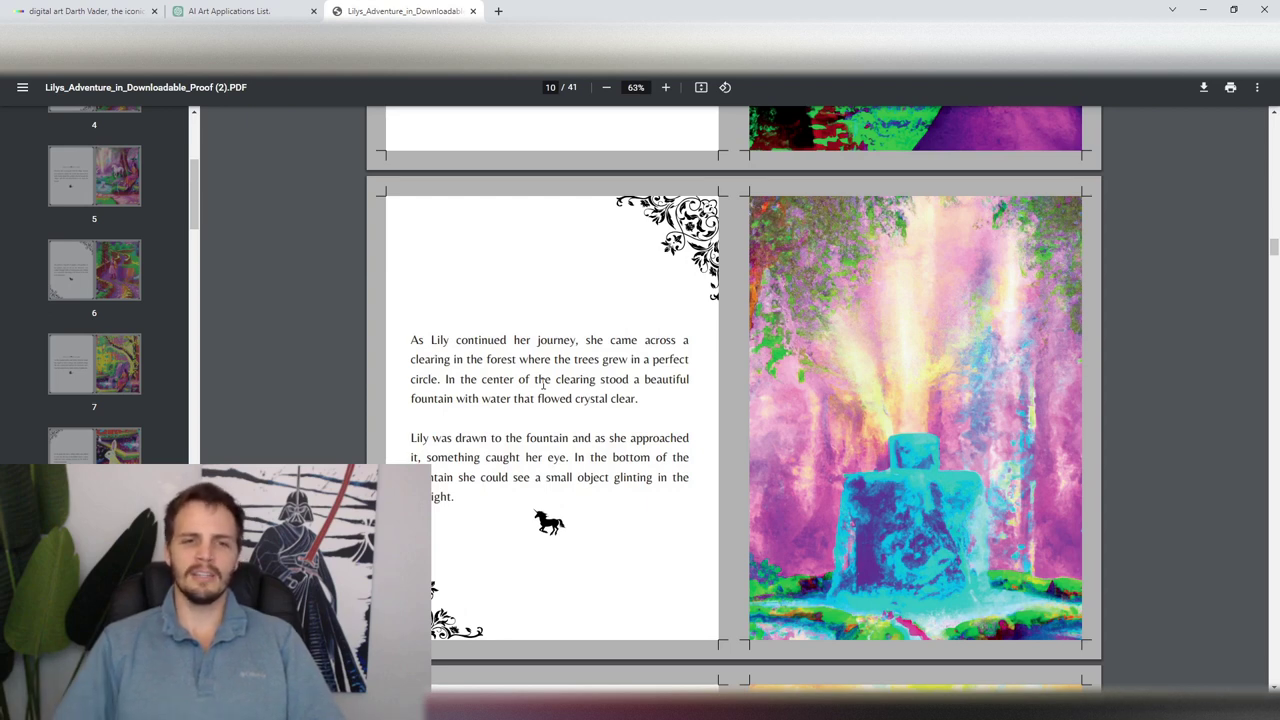
pyautogui.scroll(-3, 590, 381)
pyautogui.scroll(-2, 590, 381)
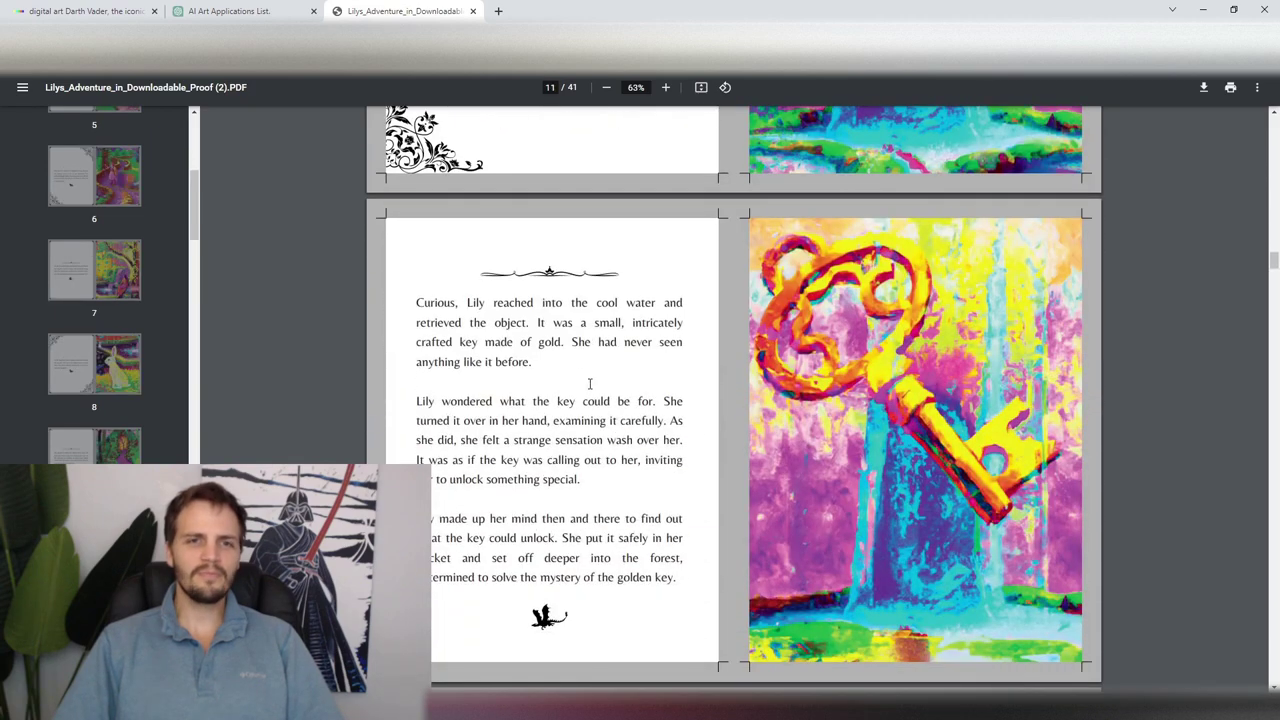